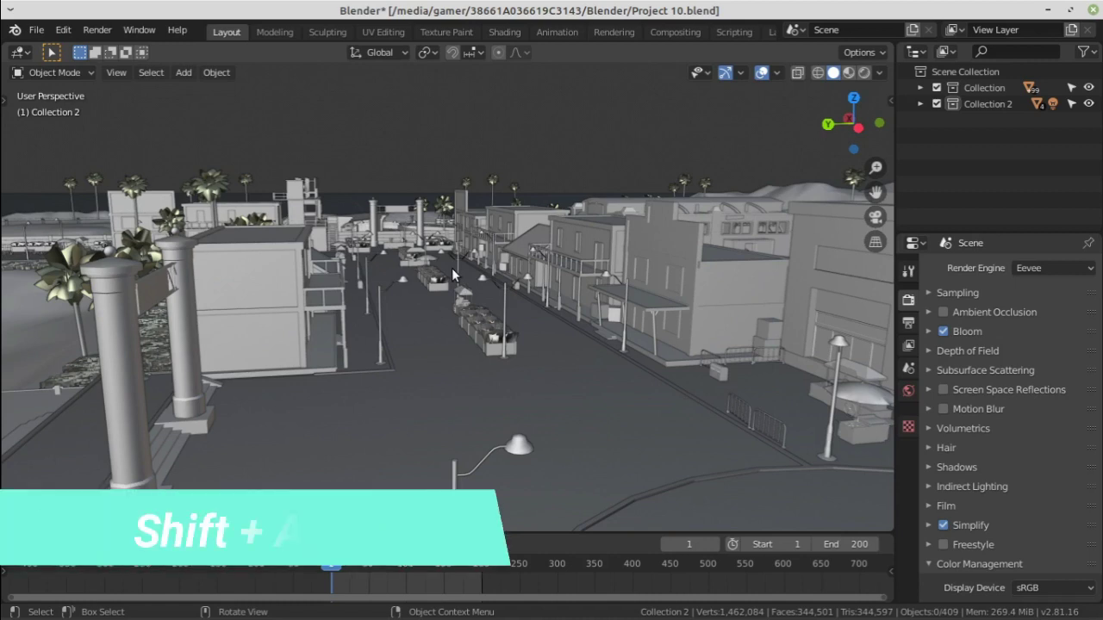
# Add a camera at the 3D cursor in the road, redoing the first attempt via the Add menu
pyautogui.hotkey('shift', 'a')
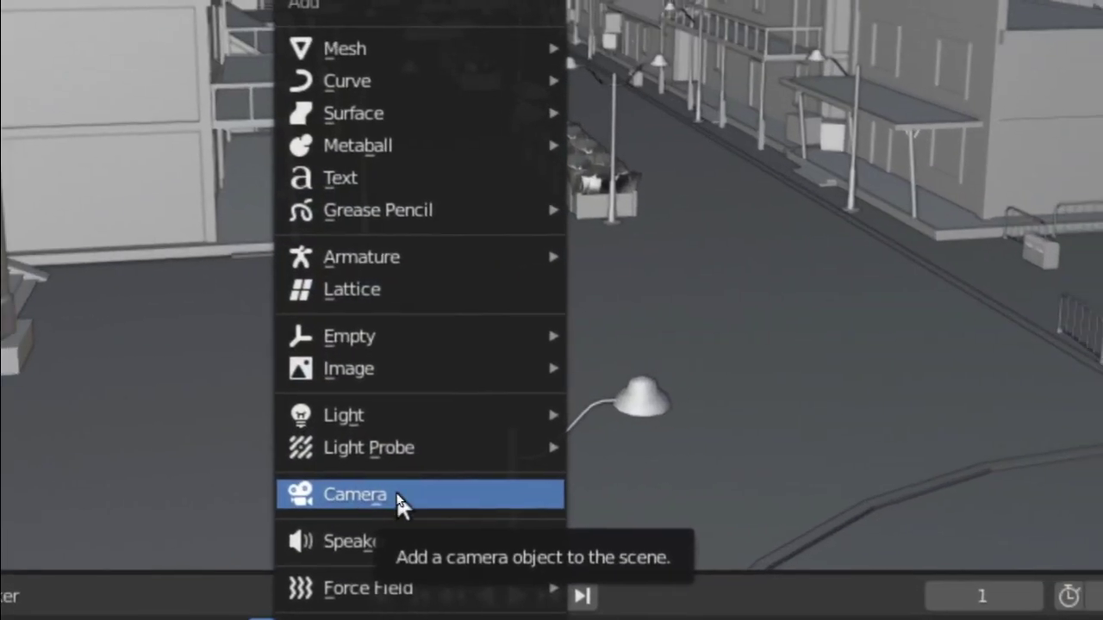
pyautogui.click(408, 491)
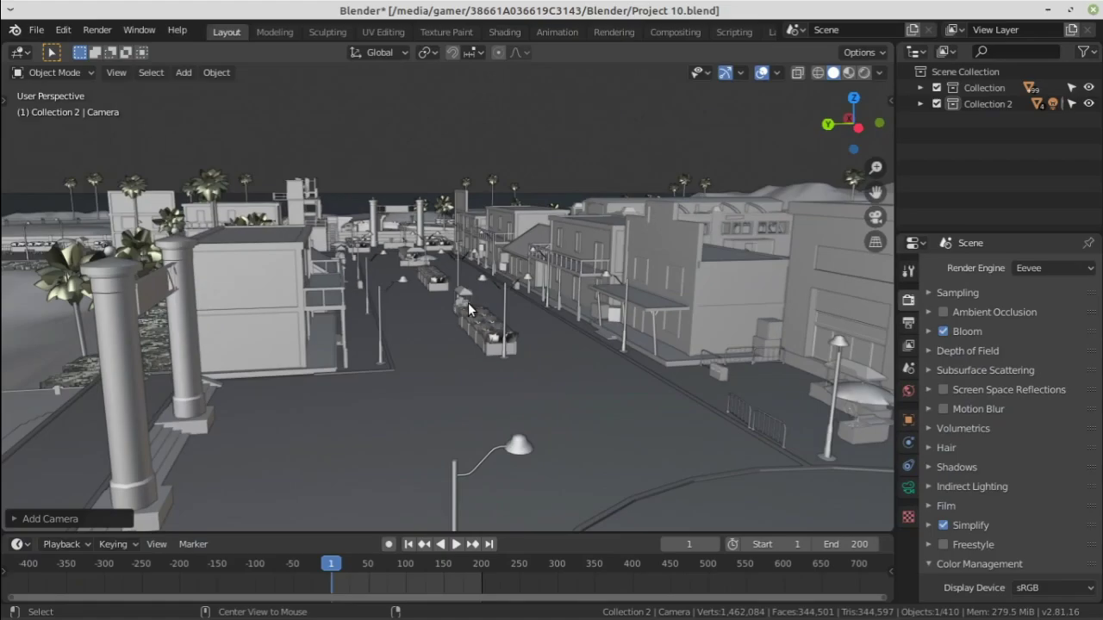
pyautogui.moveTo(486, 236); pyautogui.dragTo(497, 252, button='middle')
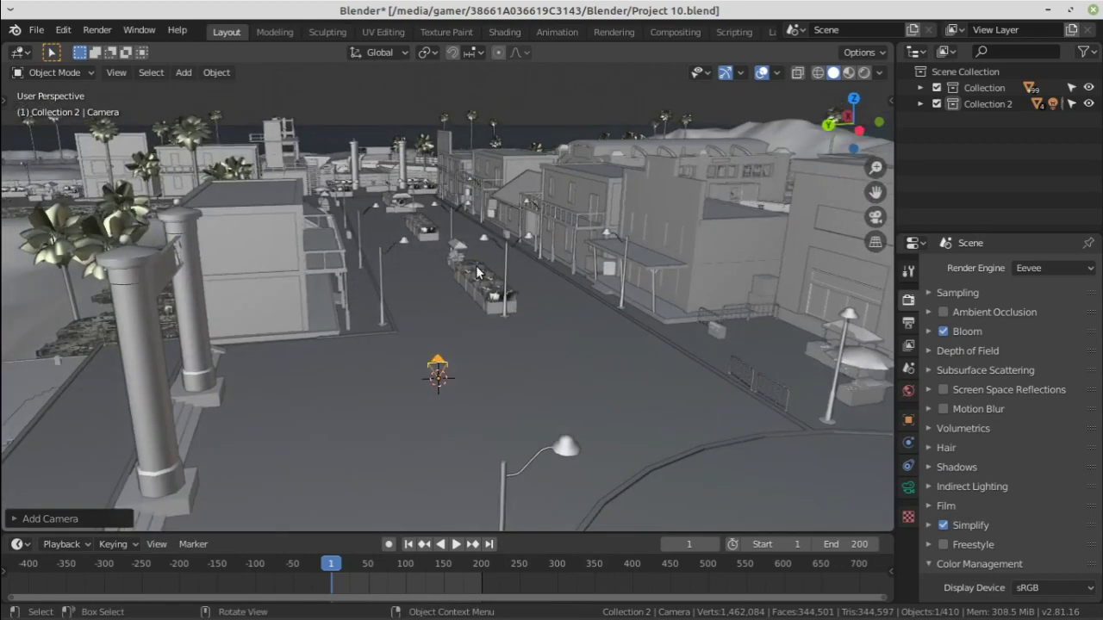
pyautogui.press('ctrl')
pyautogui.hotkey('ctrl', 'z')
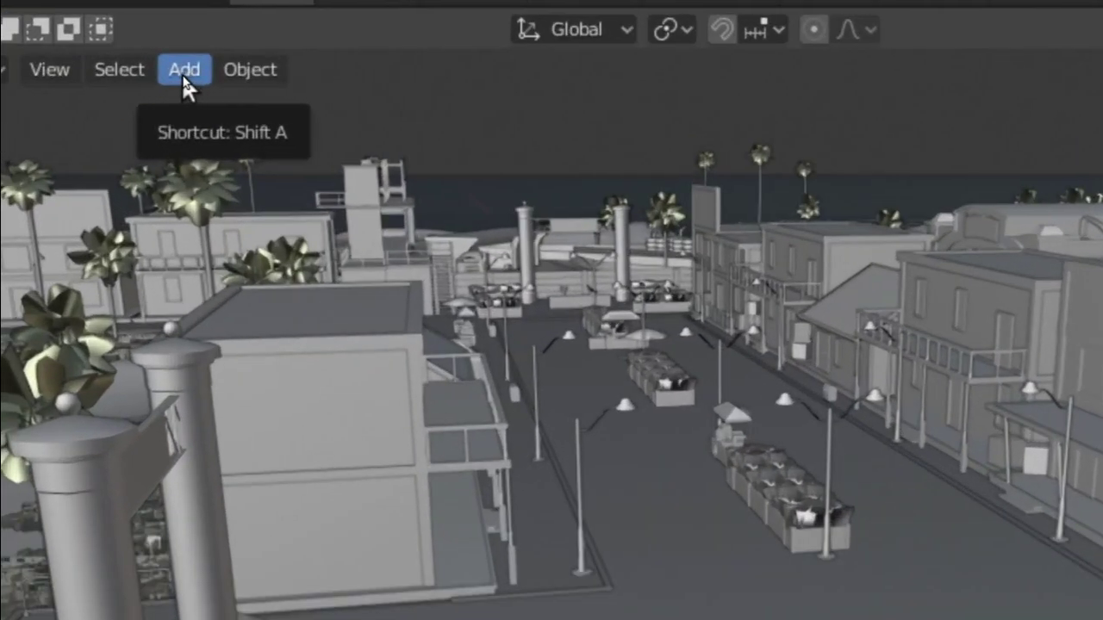
pyautogui.click(184, 74)
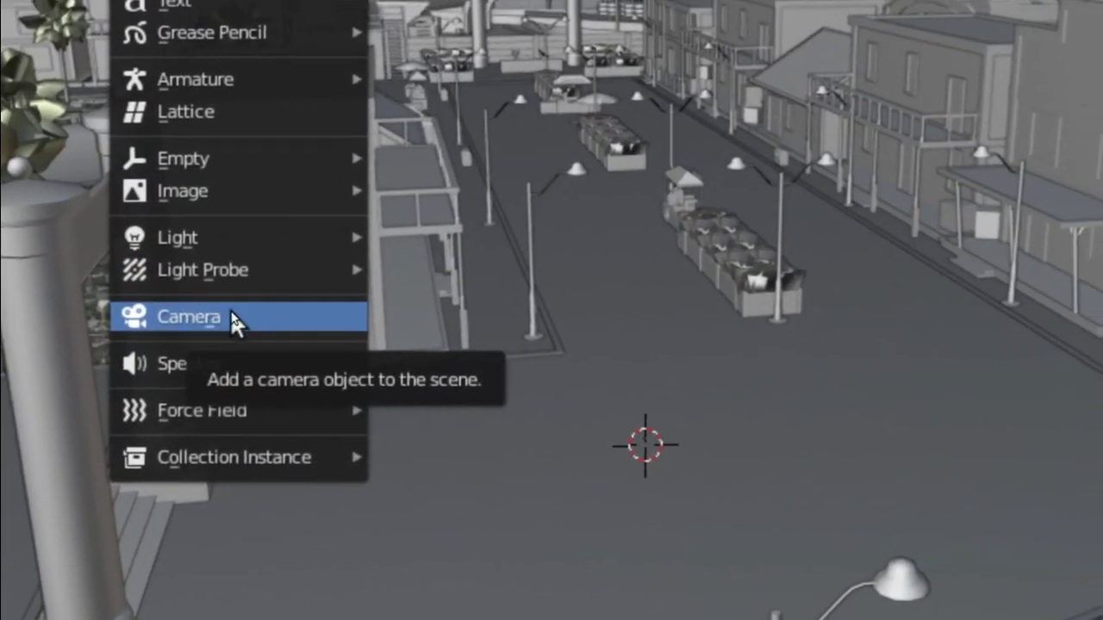
pyautogui.click(215, 319)
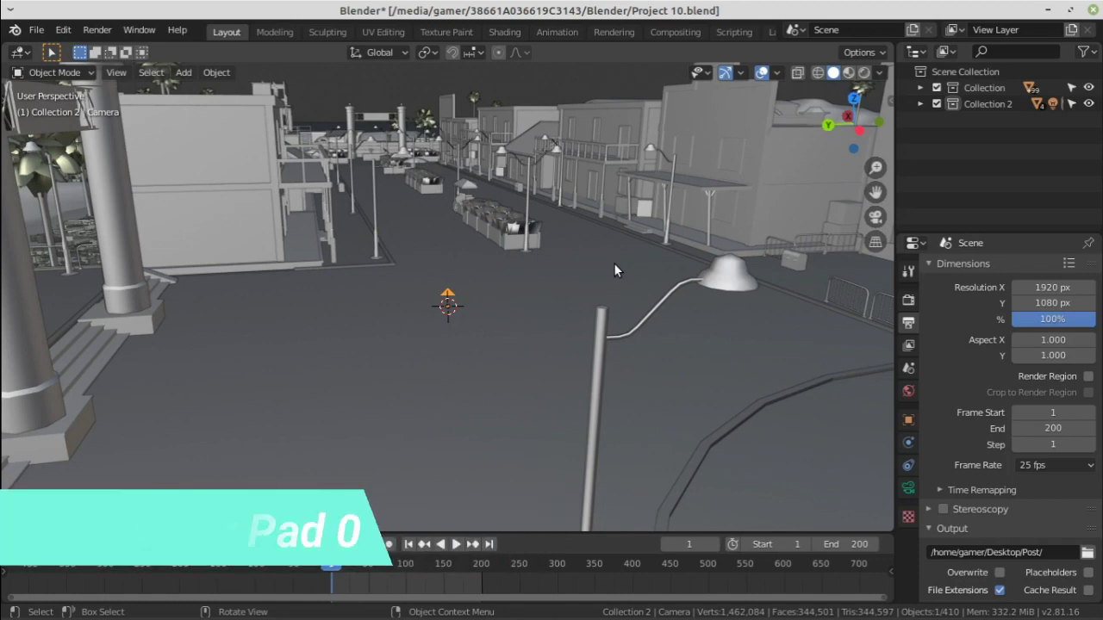
# Switch the viewport into the new camera's view, toggling camera view on and off first
pyautogui.press('KP_0')
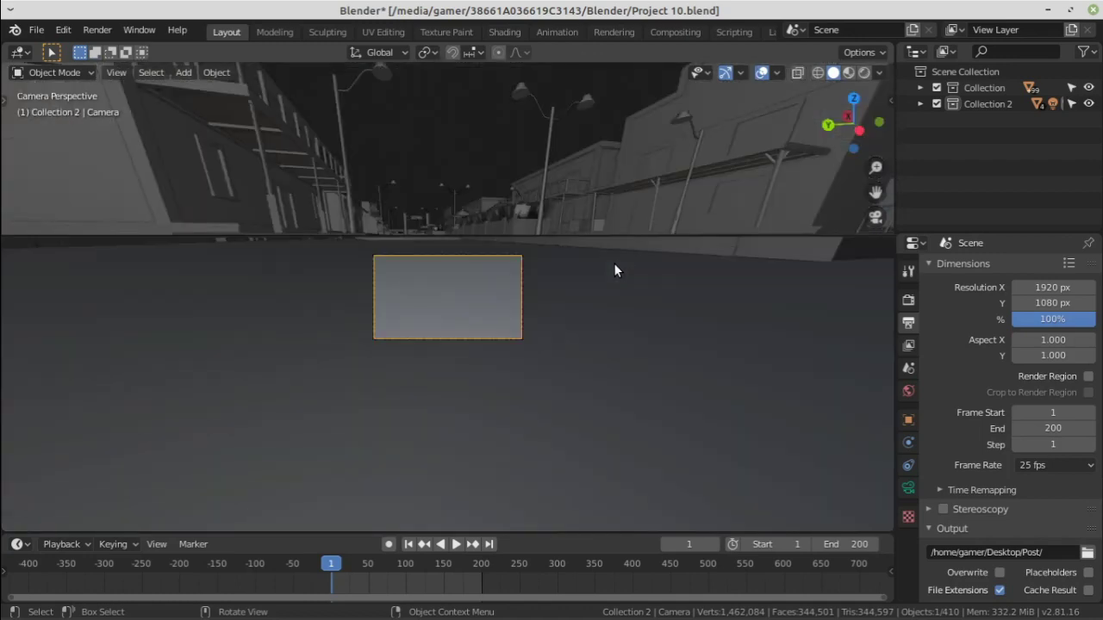
pyautogui.press('KP_0')
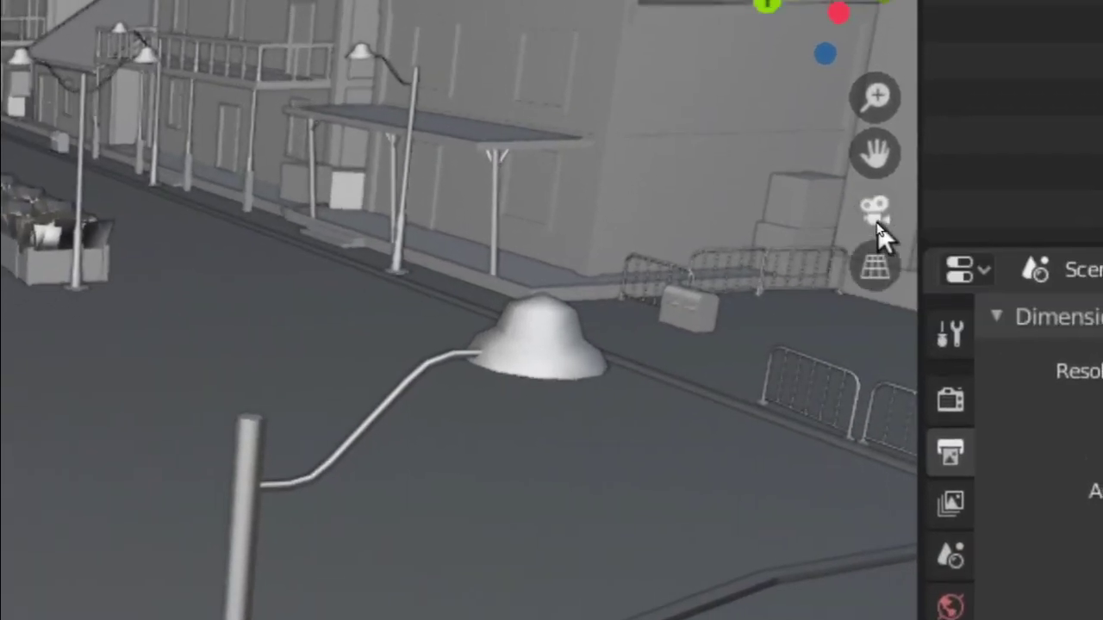
pyautogui.click(875, 216)
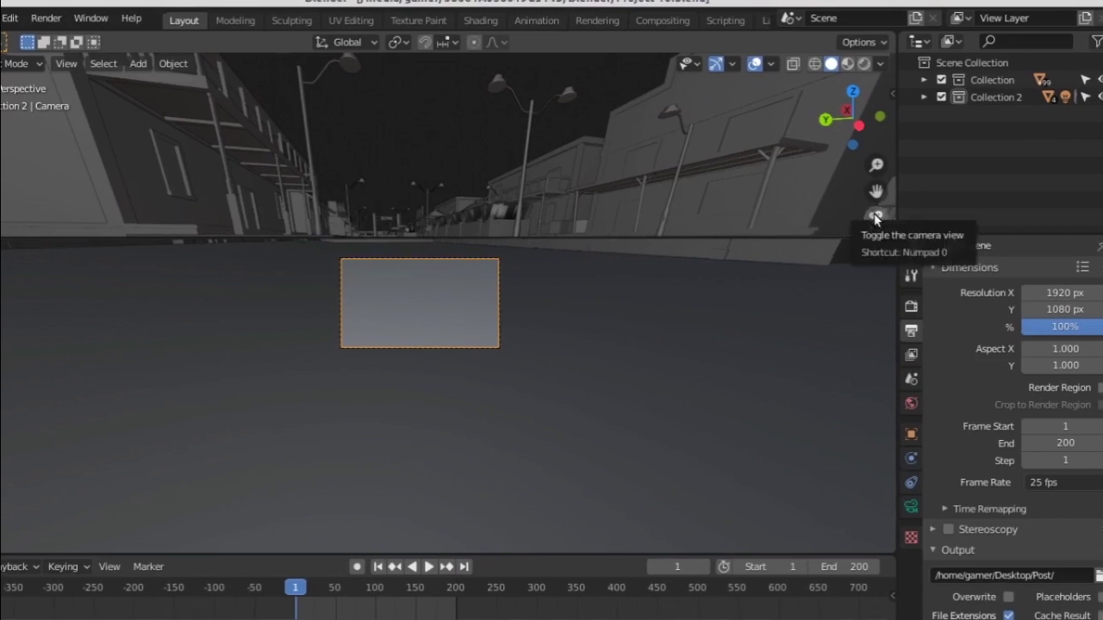
pyautogui.click(878, 216)
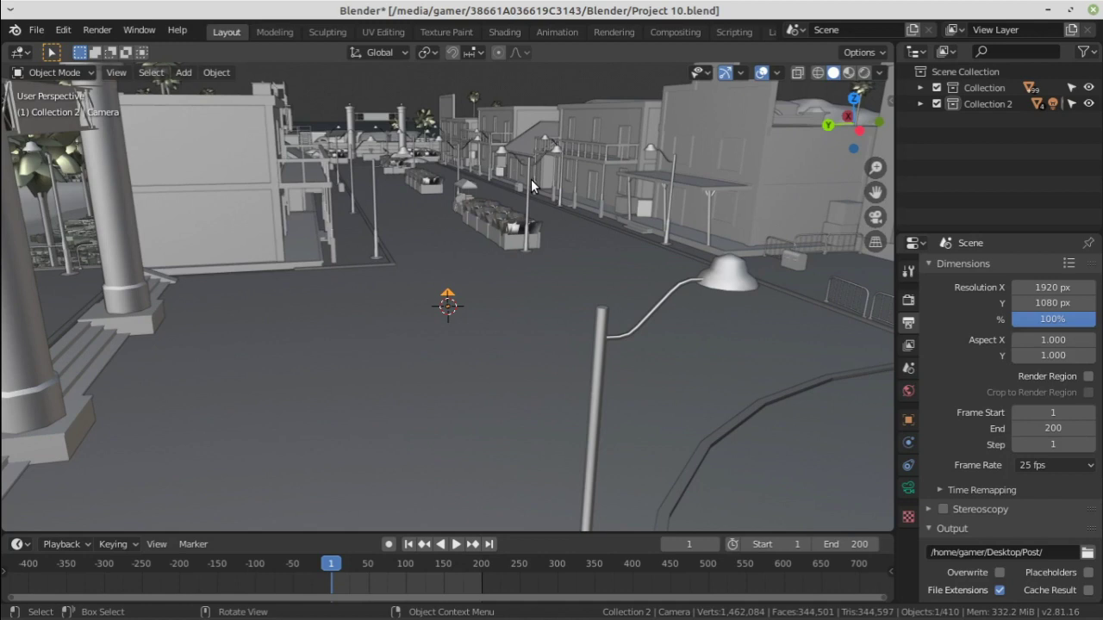
pyautogui.press('ctrl')
pyautogui.press('shift')
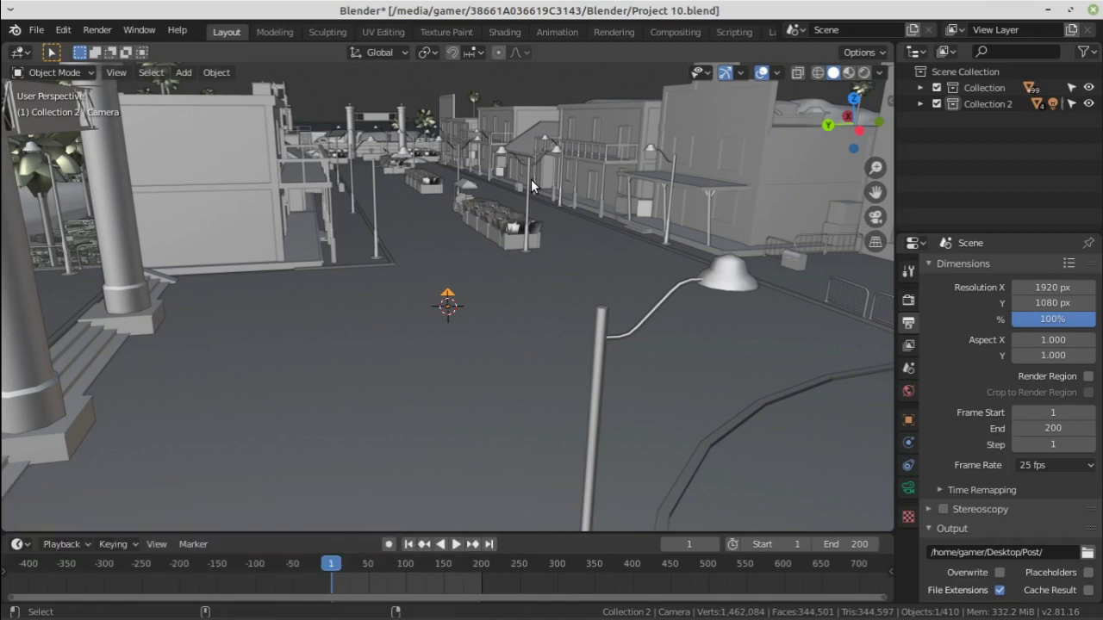
pyautogui.press('ctrl+alt+KP_0')
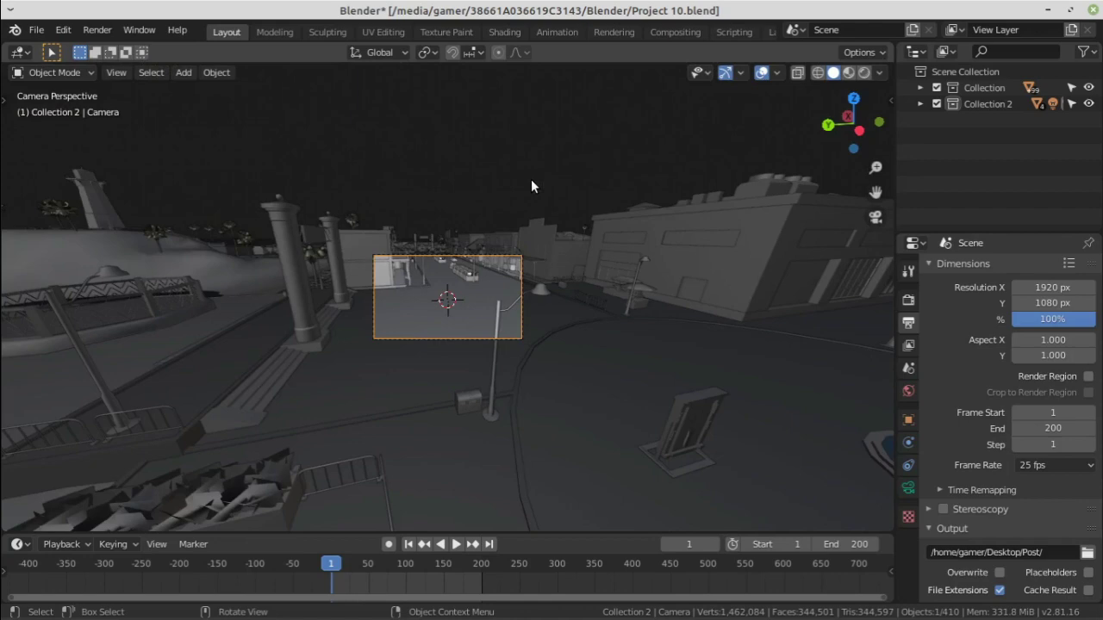
# Orbit to look down the street at the market stalls and align the active camera to that view
pyautogui.scroll(1, 530, 179)
pyautogui.scroll(4, 531, 180)
pyautogui.scroll(2, 531, 179)
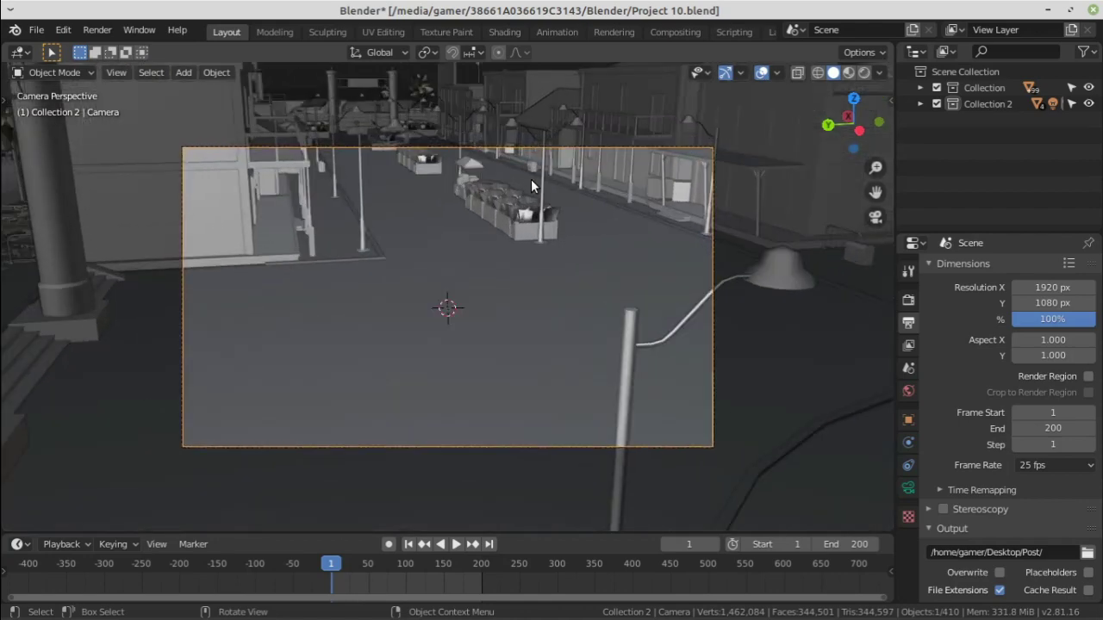
pyautogui.moveTo(531, 179); pyautogui.dragTo(428, 240, button='middle')
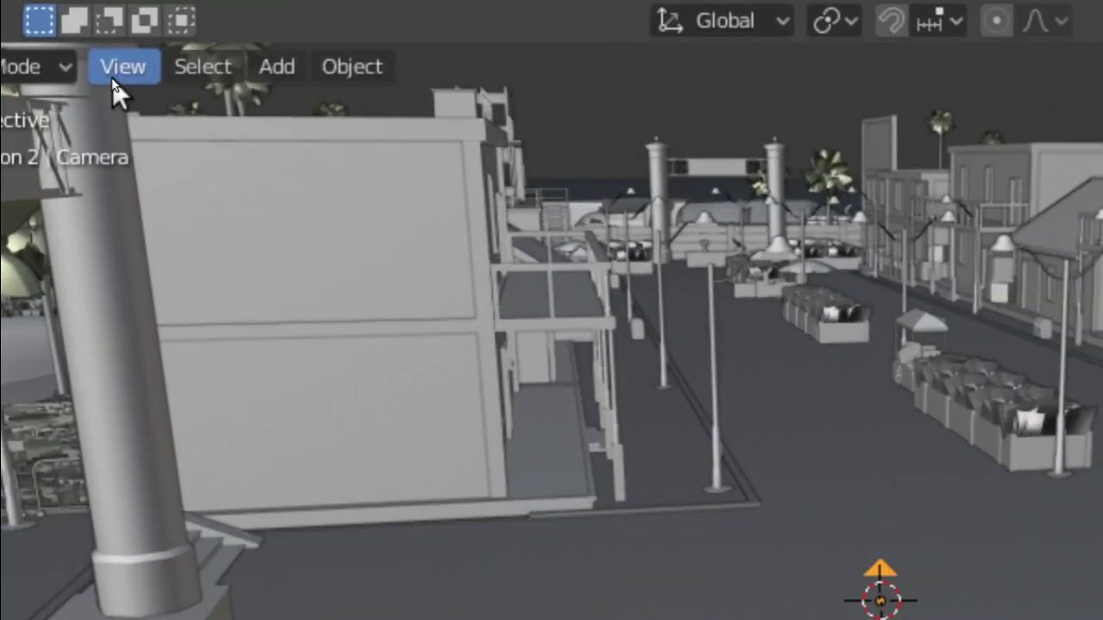
pyautogui.click(121, 86)
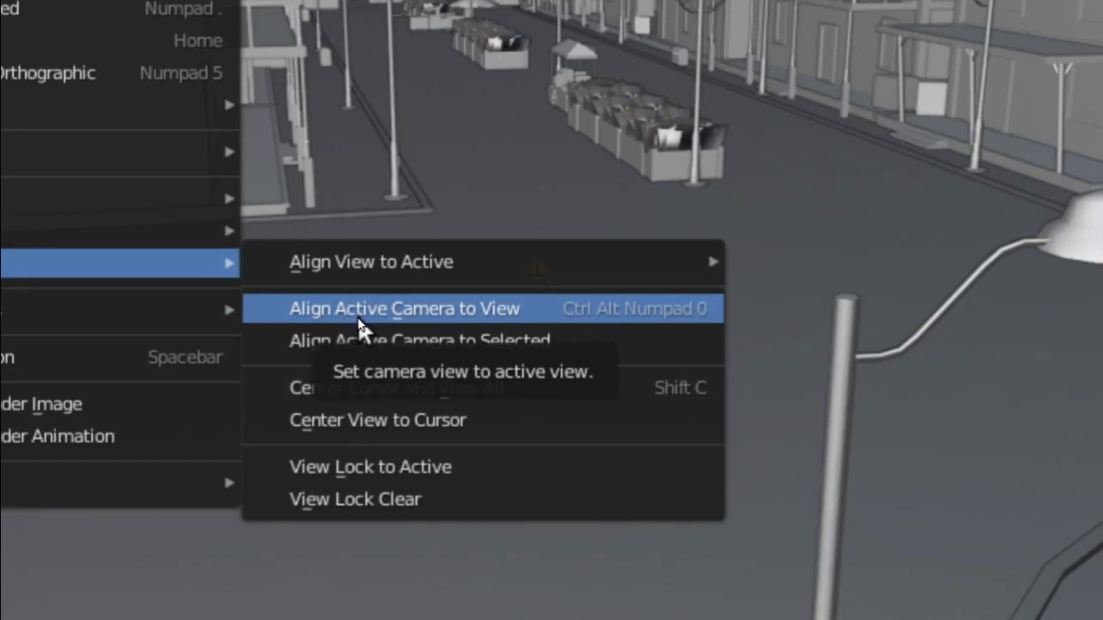
pyautogui.click(415, 319)
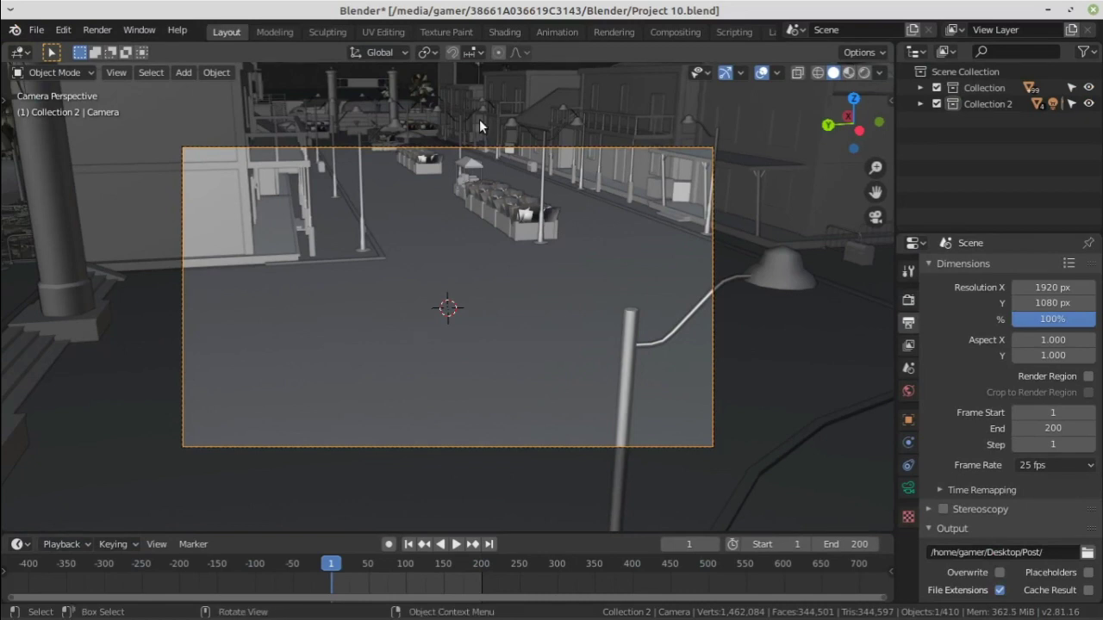
# Move the camera, then push it forward along its local Z axis
pyautogui.press('KP_0')
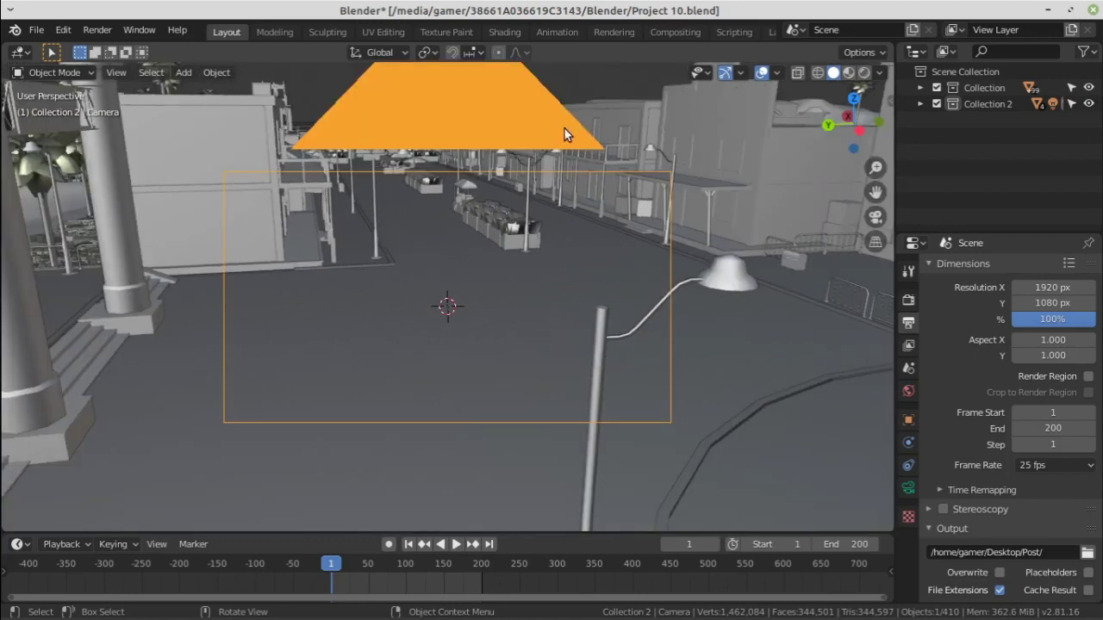
pyautogui.press('KP_0')
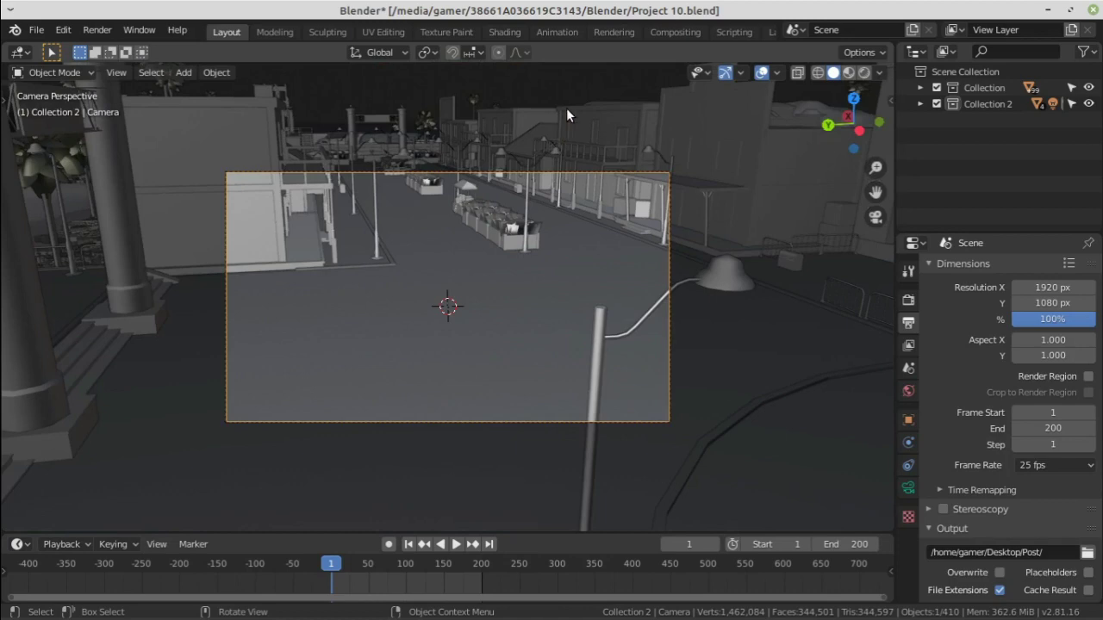
pyautogui.press('g')
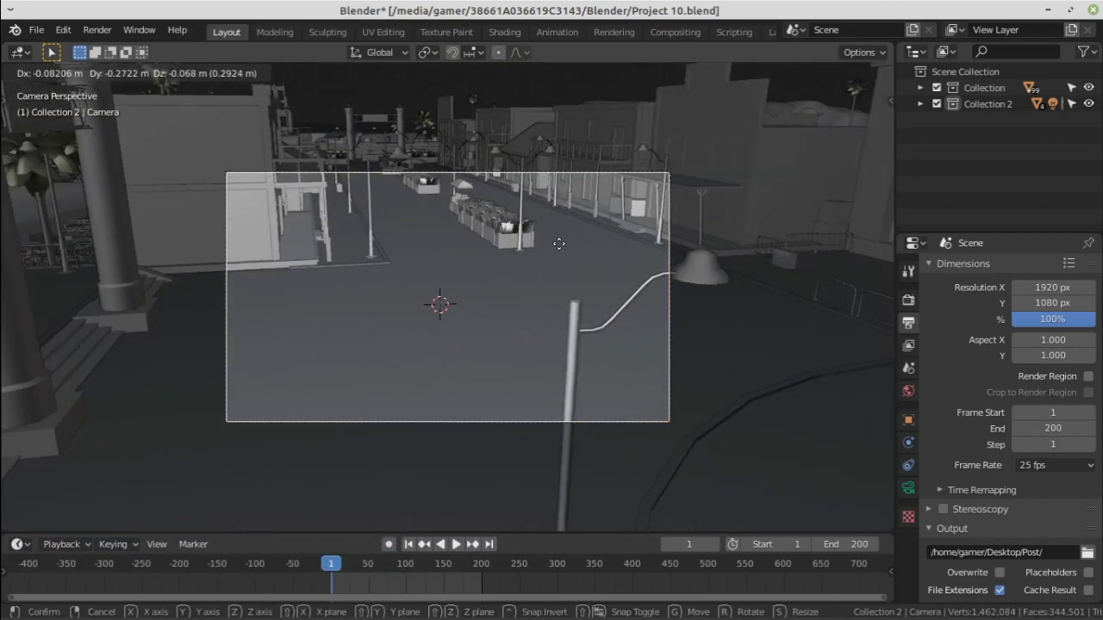
pyautogui.click(457, 221)
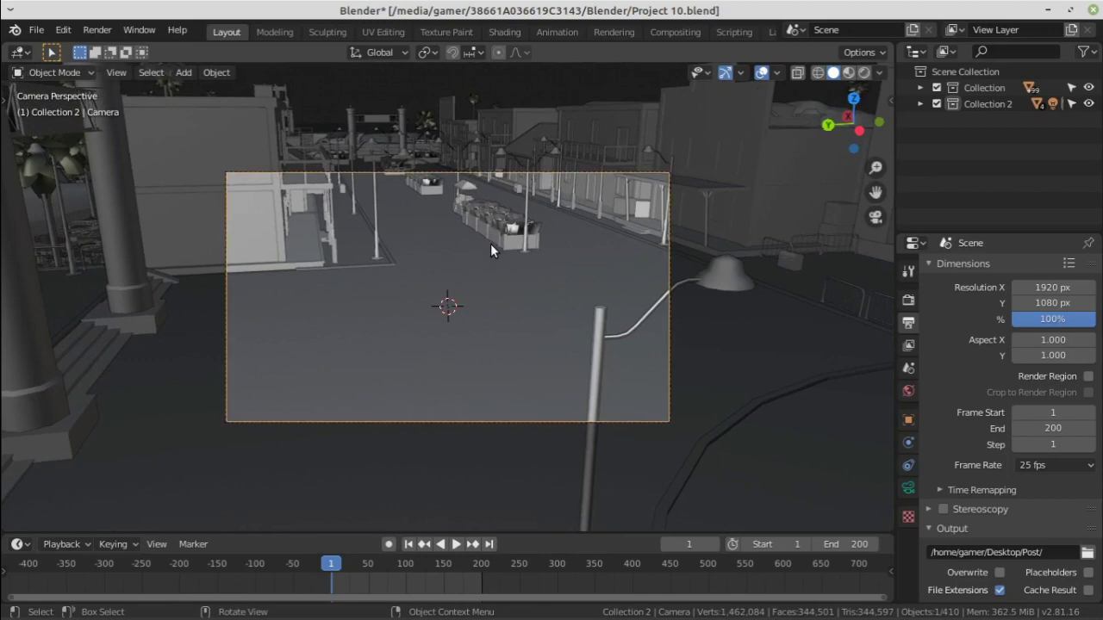
pyautogui.press('g')
pyautogui.press('z')
pyautogui.press('z')
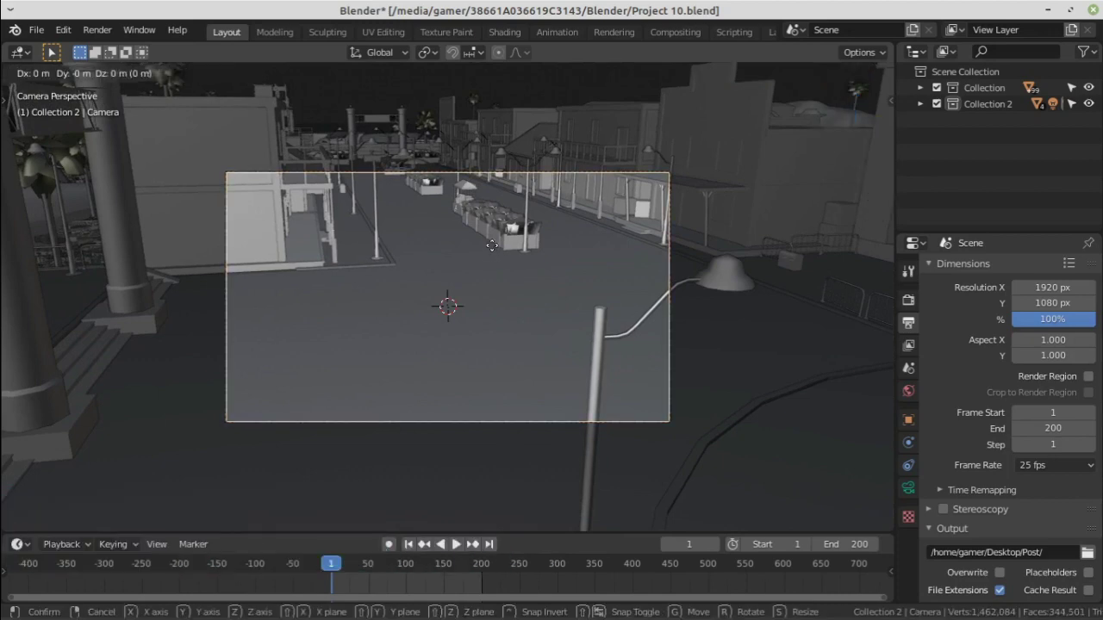
pyautogui.press('z')
pyautogui.press('z')
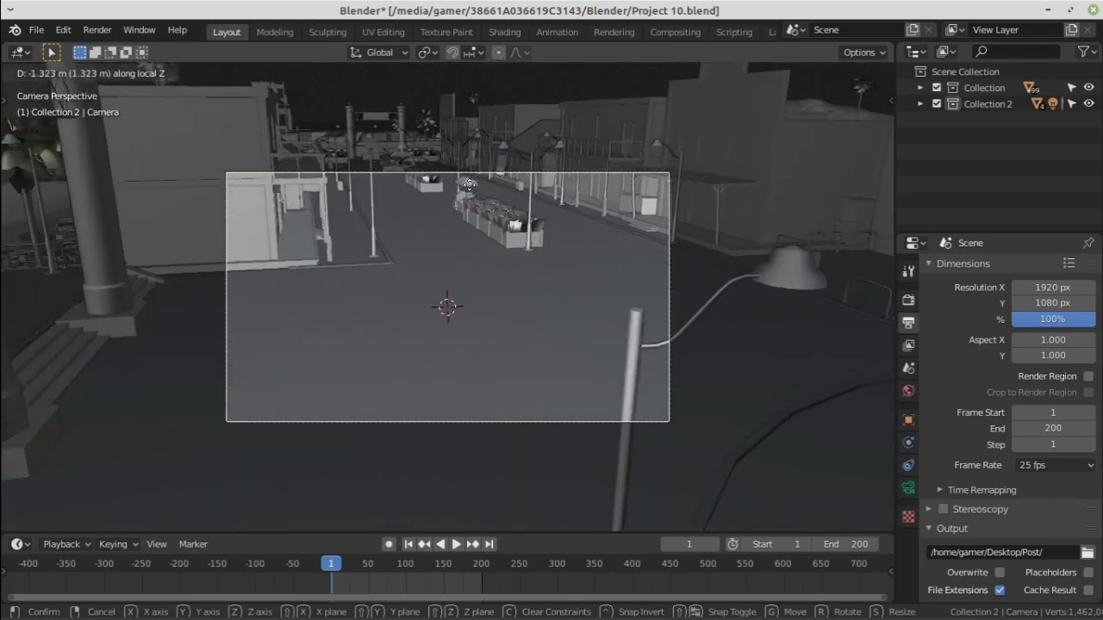
pyautogui.click(591, 206)
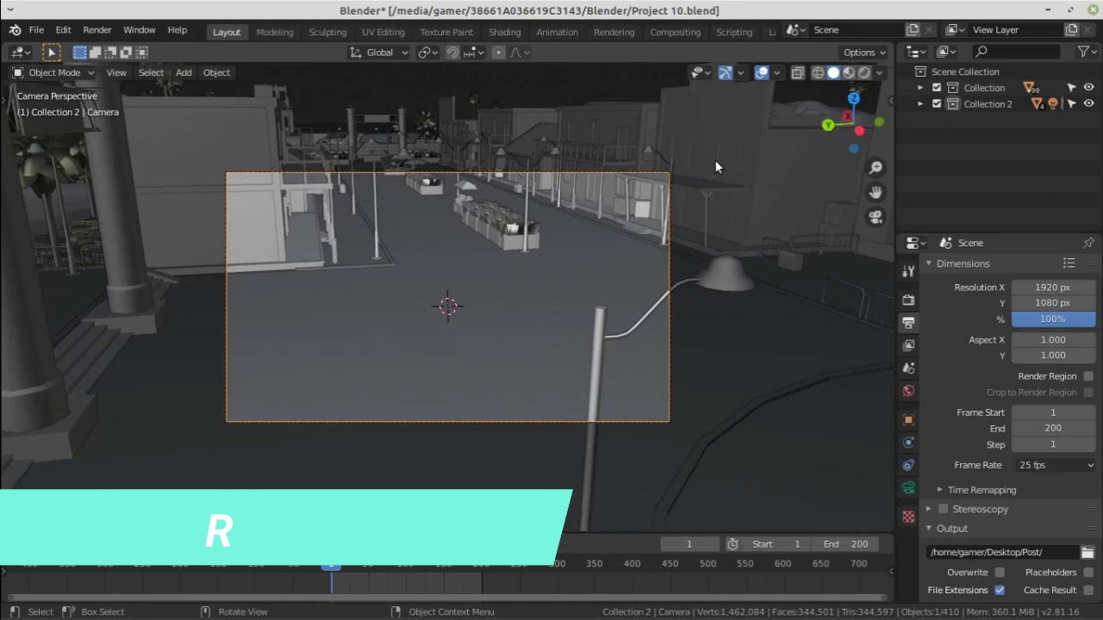
# Trackball-rotate the camera to frame the wide road toward the market stalls
pyautogui.press('r')
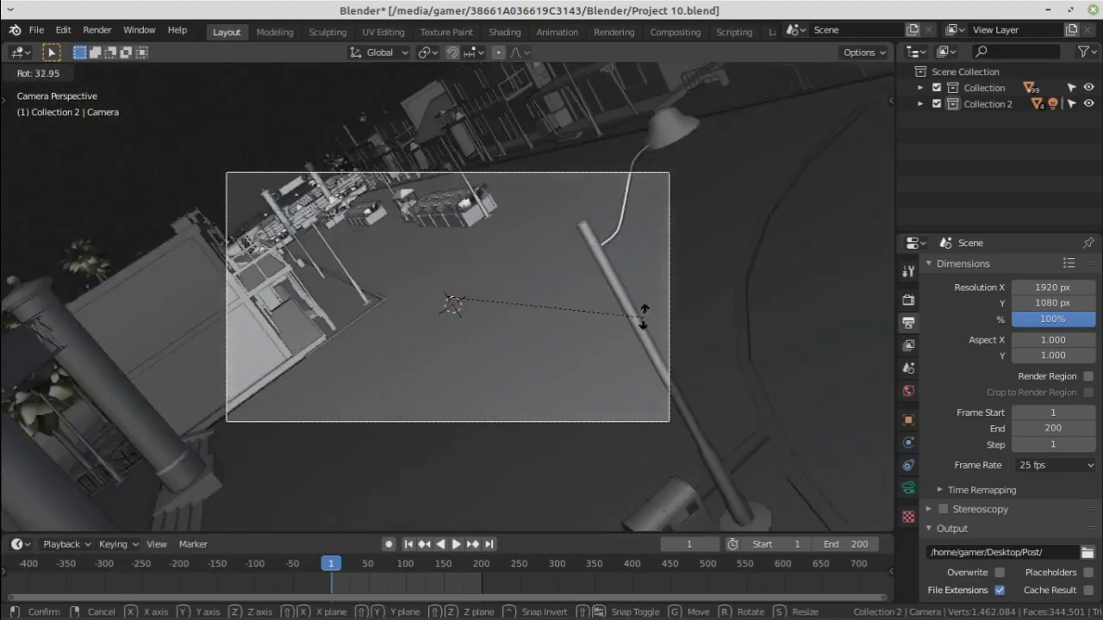
pyautogui.press('Escape')
pyautogui.press('r')
pyautogui.press('r')
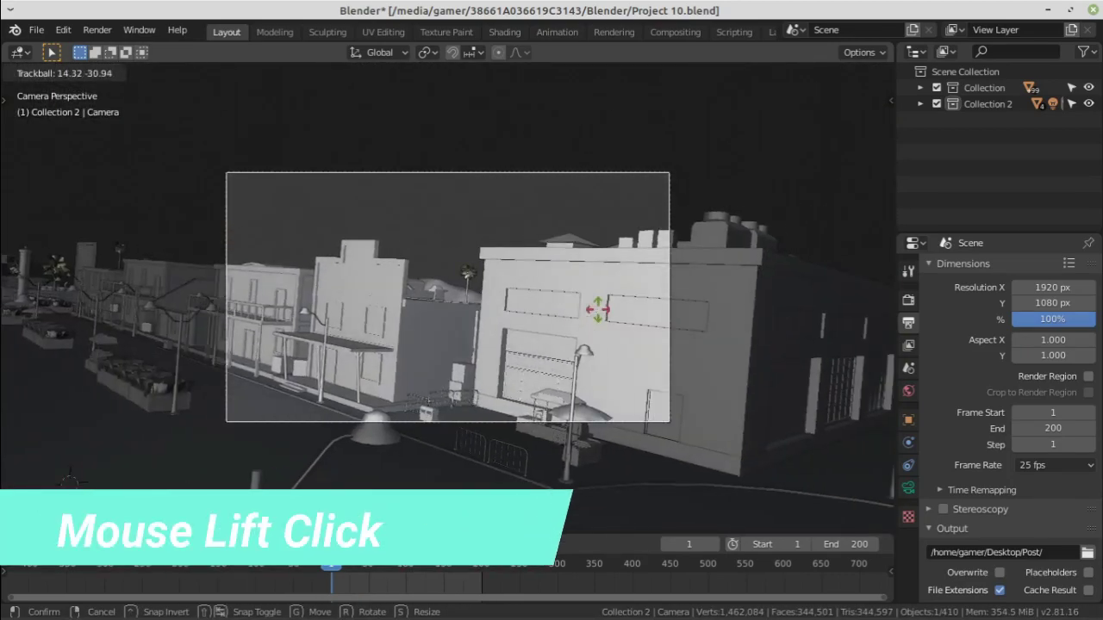
pyautogui.click(597, 309)
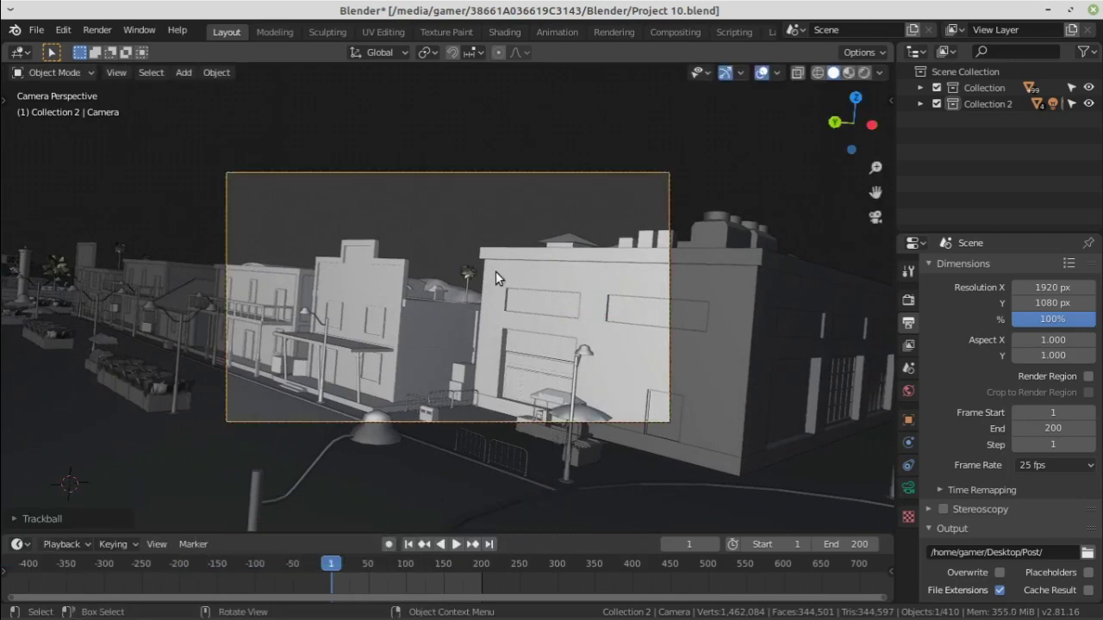
pyautogui.press('r')
pyautogui.press('r')
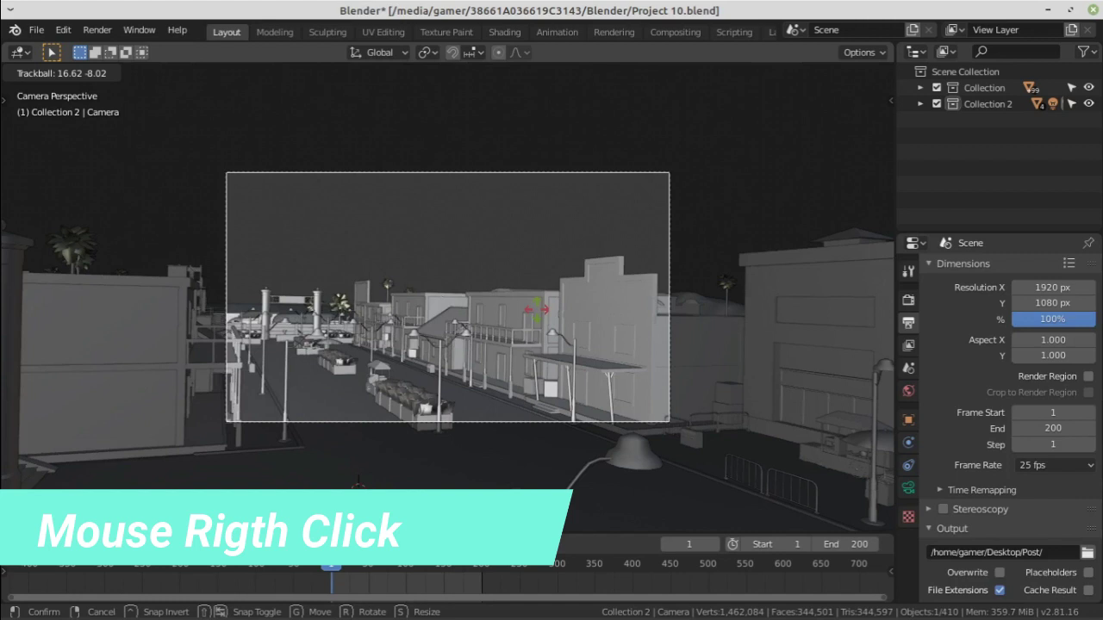
pyautogui.rightClick(536, 309)
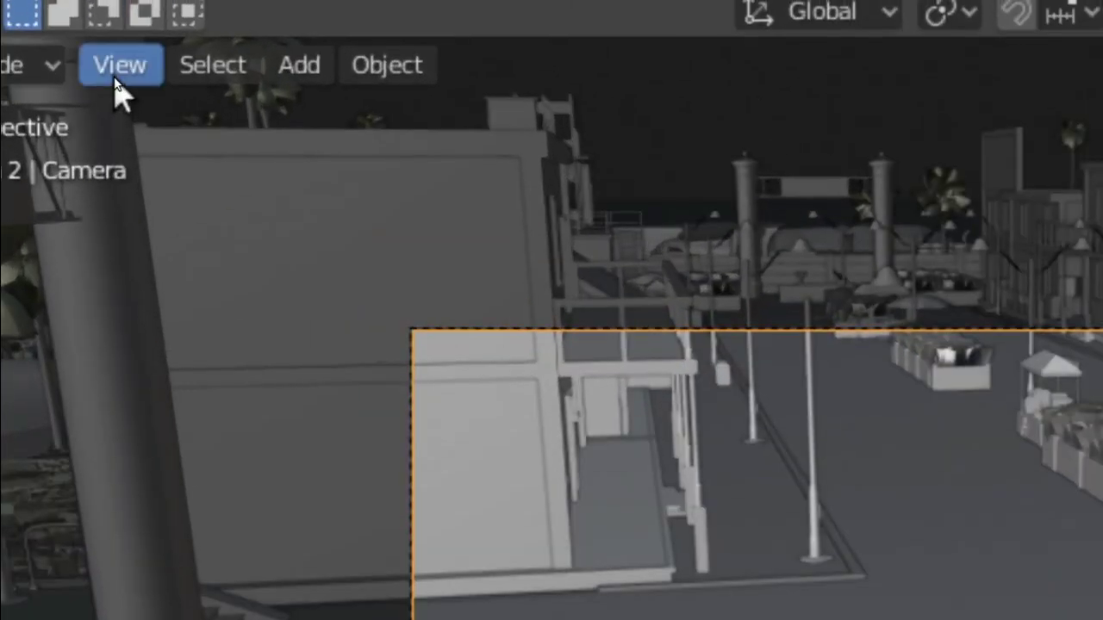
# Start Walk Navigation from View > Navigation in the viewport header
pyautogui.click(116, 74)
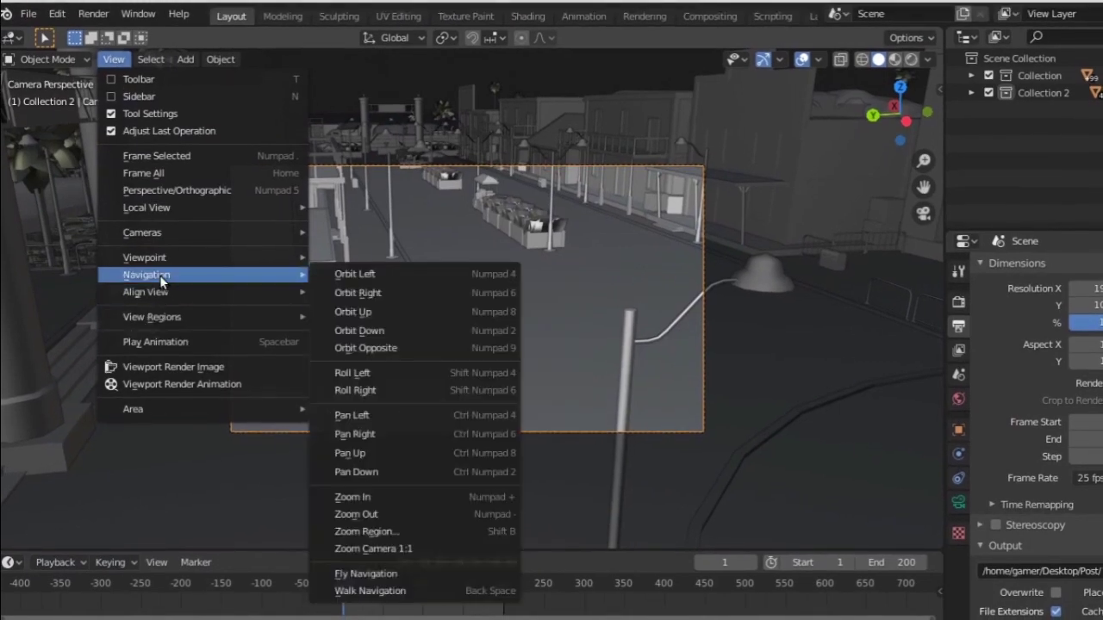
pyautogui.moveTo(112, 226)
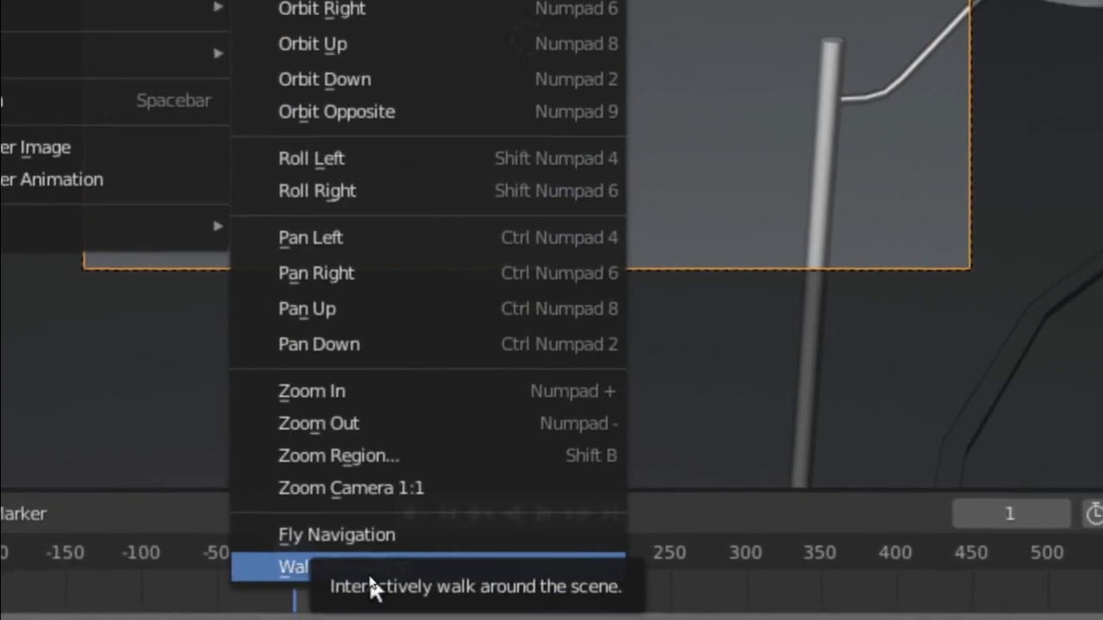
pyautogui.click(349, 572)
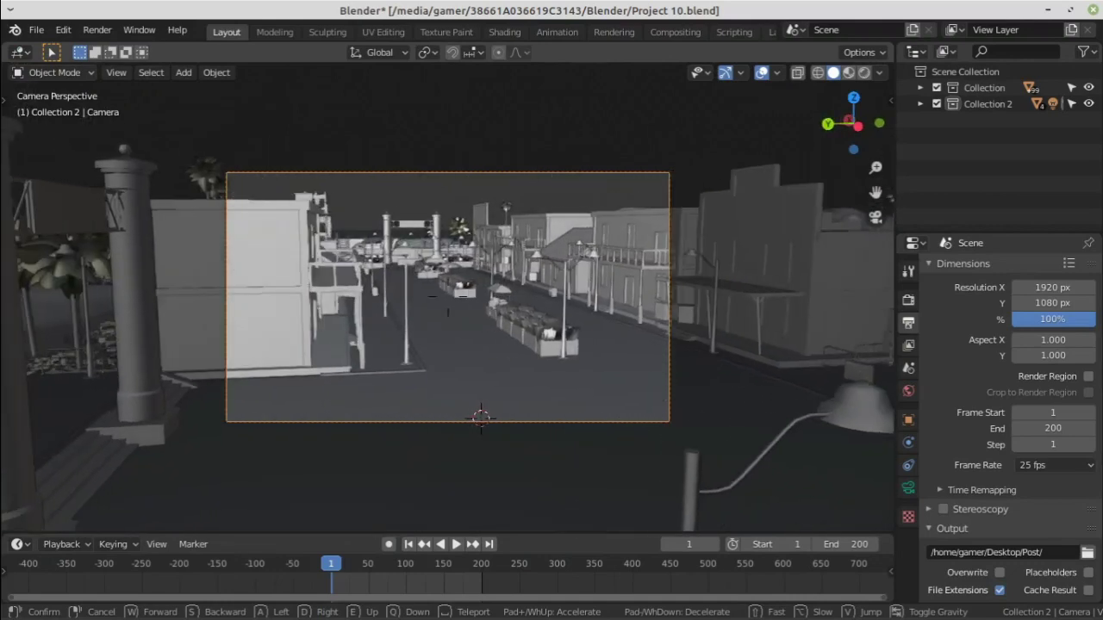
# Walk the camera forward, right, up and down, then cancel the walk and deselect it
pyautogui.press('w')
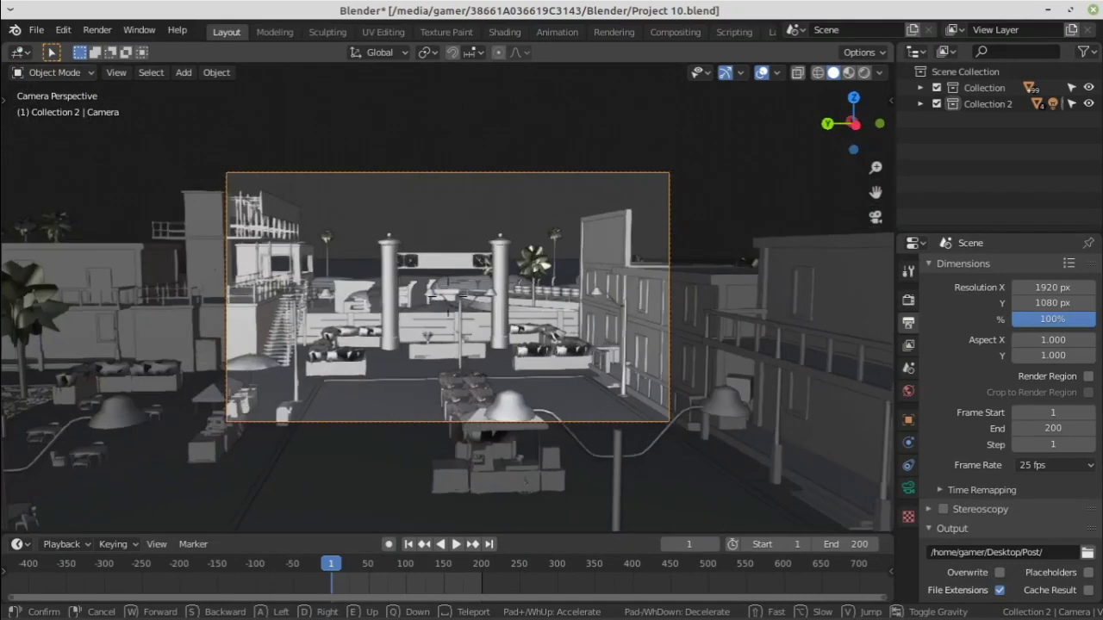
pyautogui.press('w')
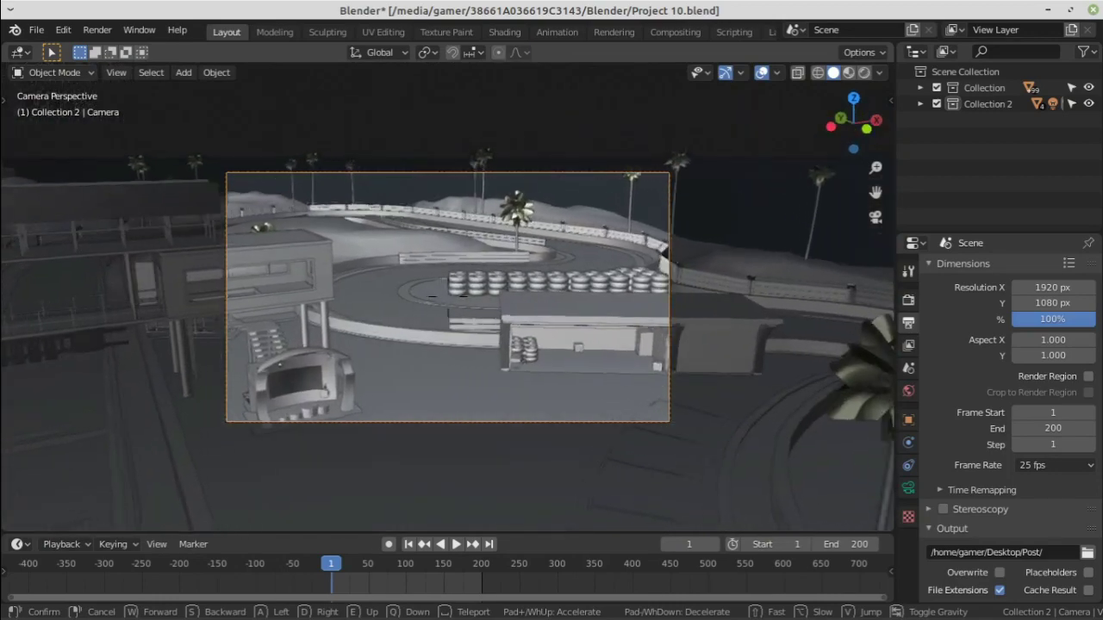
pyautogui.press('d')
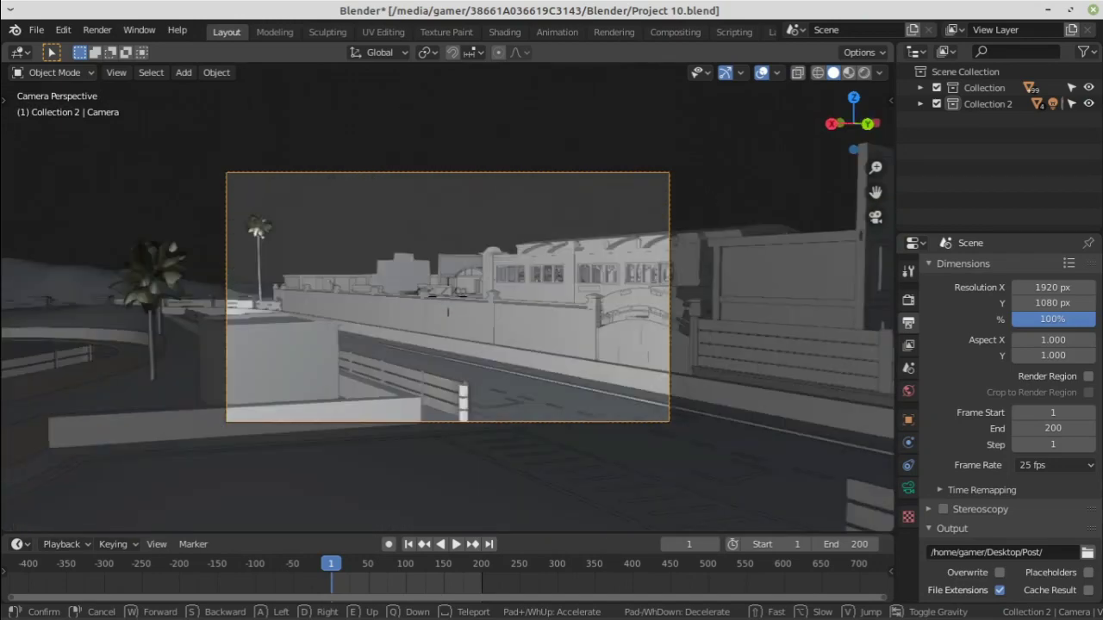
pyautogui.press('e')
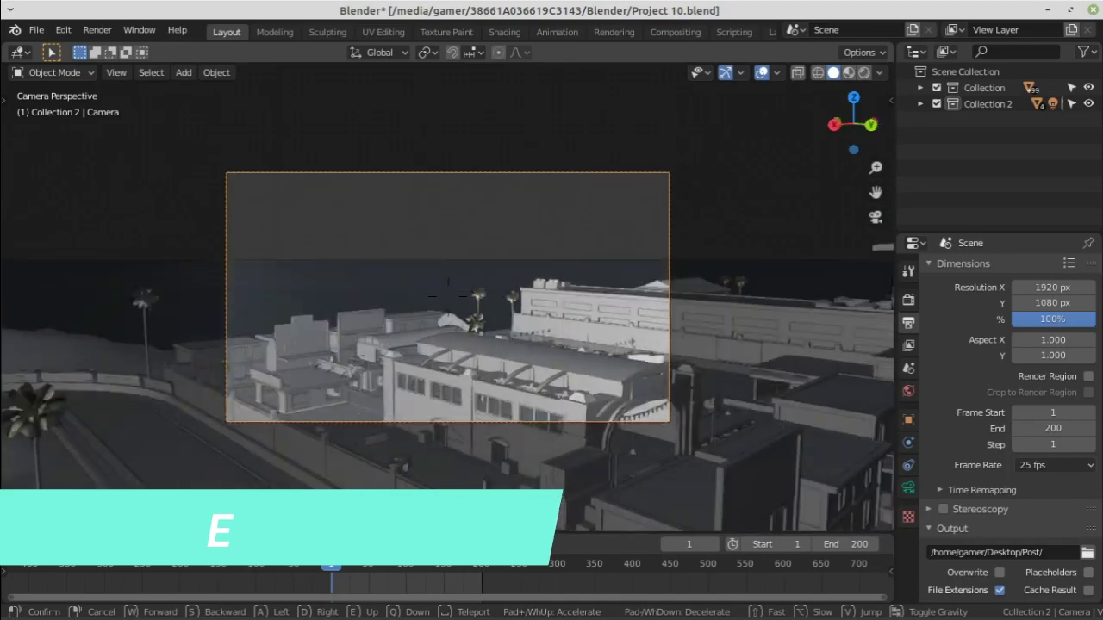
pyautogui.press('q')
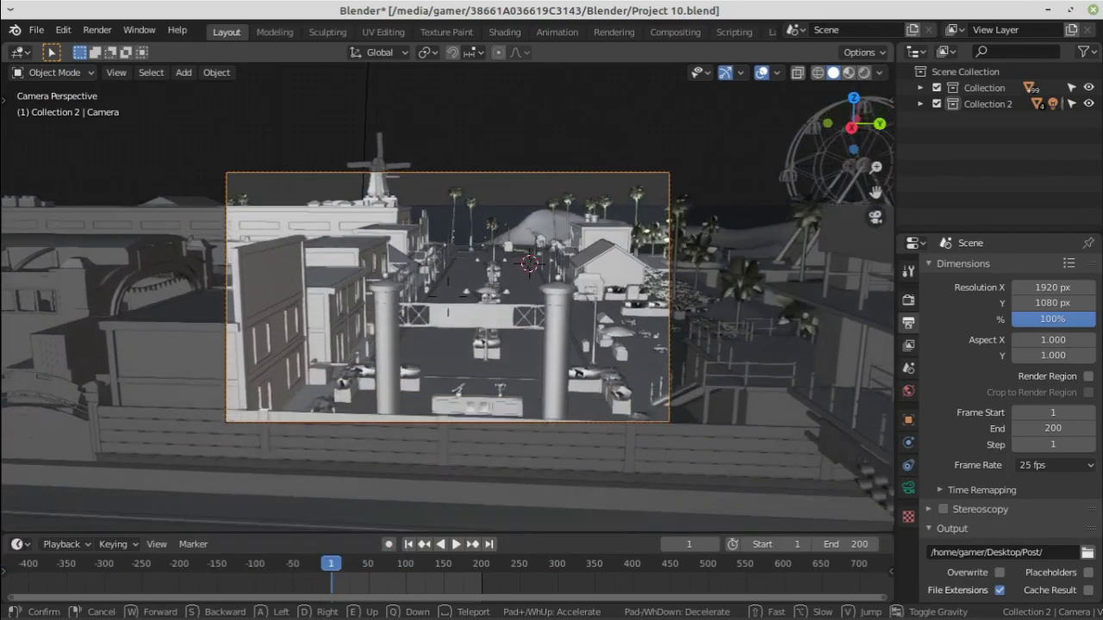
pyautogui.press('q')
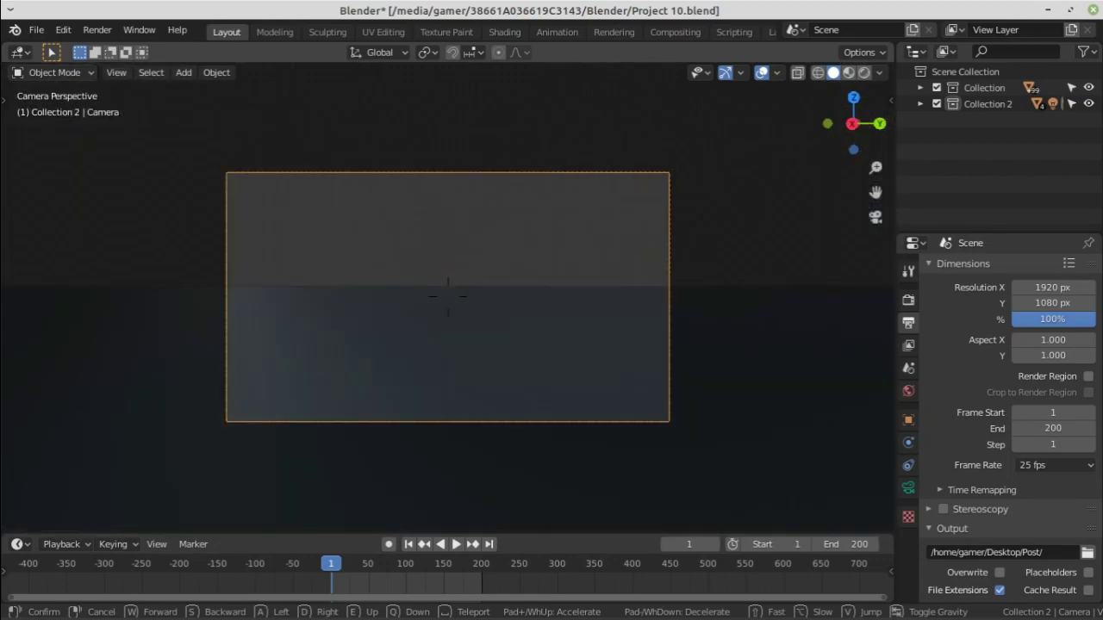
pyautogui.press('Escape')
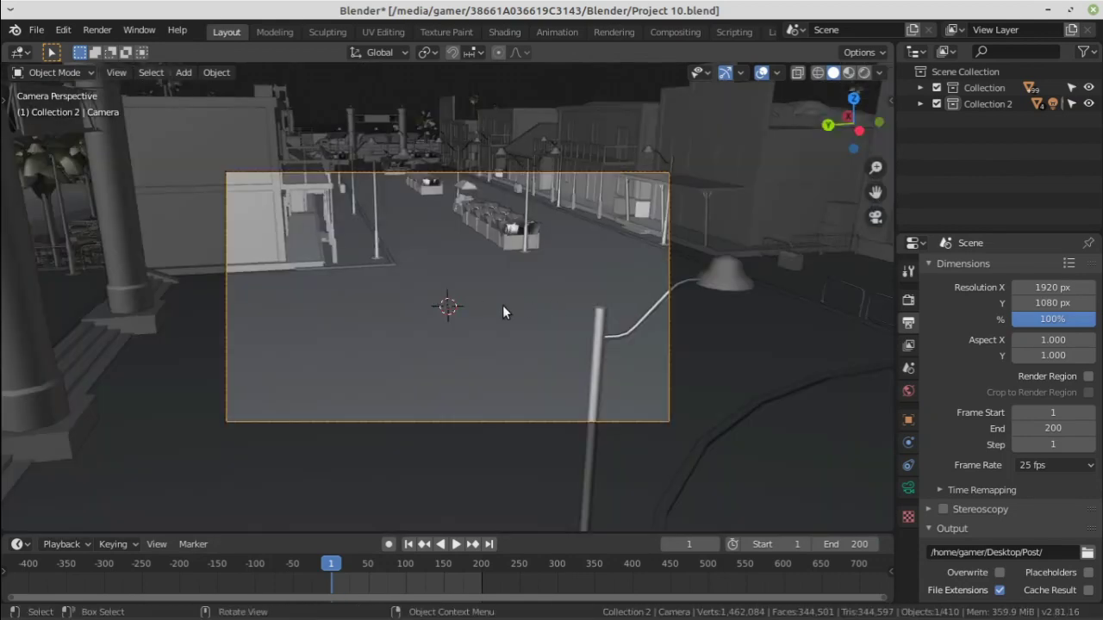
pyautogui.hotkey('alt', 'a')
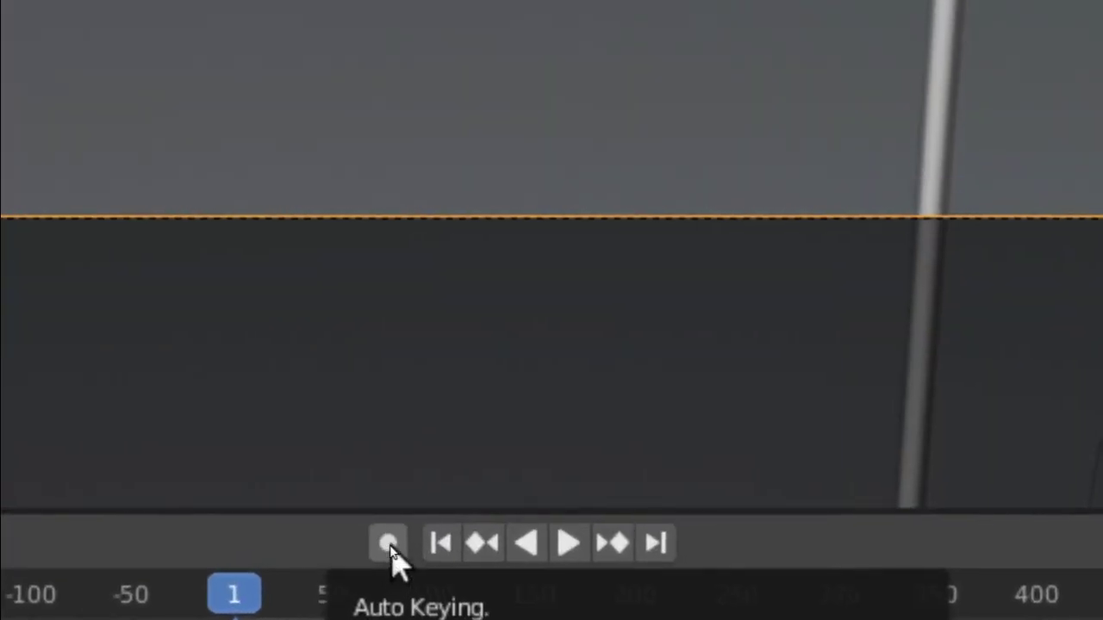
# Enable Auto Keying, zoom into the timeline, and restart Walk Navigation with Shift+`
pyautogui.click(391, 548)
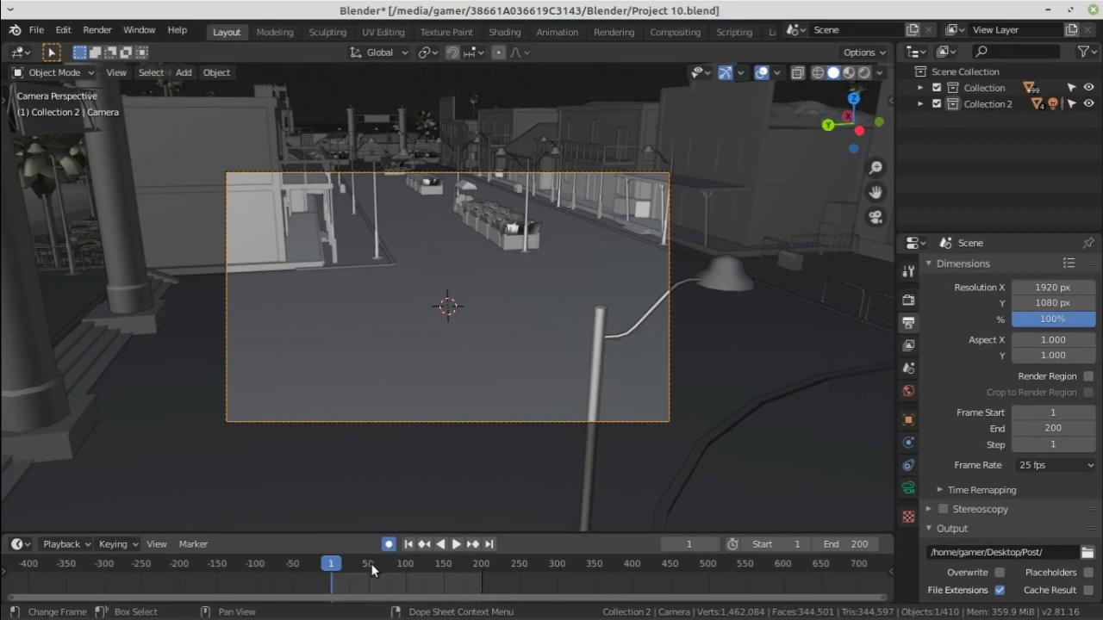
pyautogui.scroll(2, 366, 566)
pyautogui.scroll(1, 345, 572)
pyautogui.scroll(2, 310, 582)
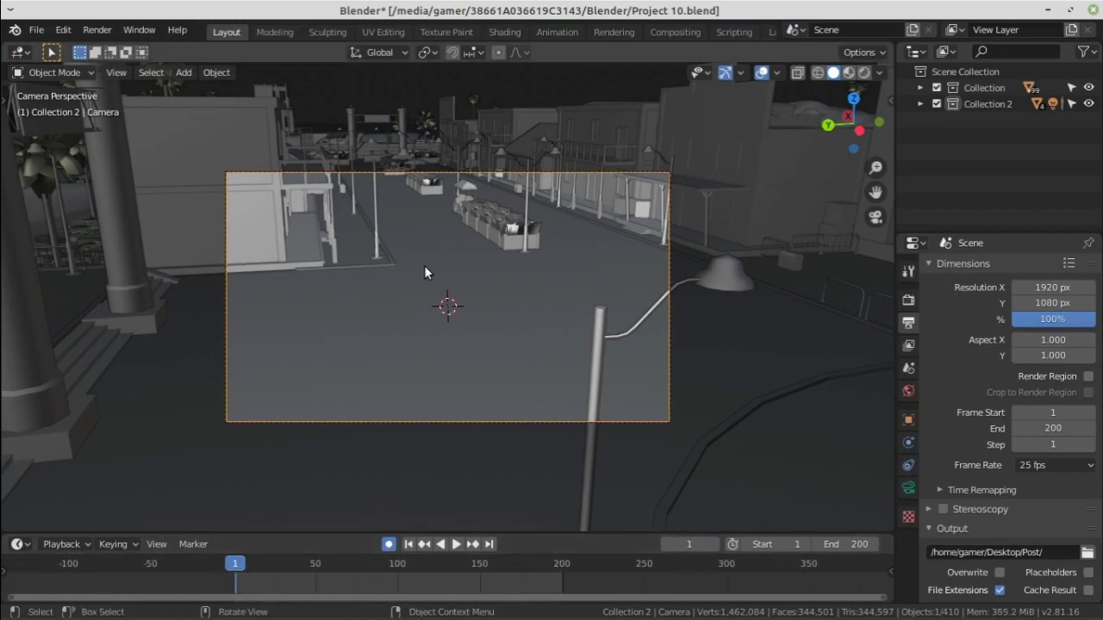
pyautogui.hotkey('shift', '`')
# Walk the camera forward down the street and confirm its first keyed position
pyautogui.press('w')
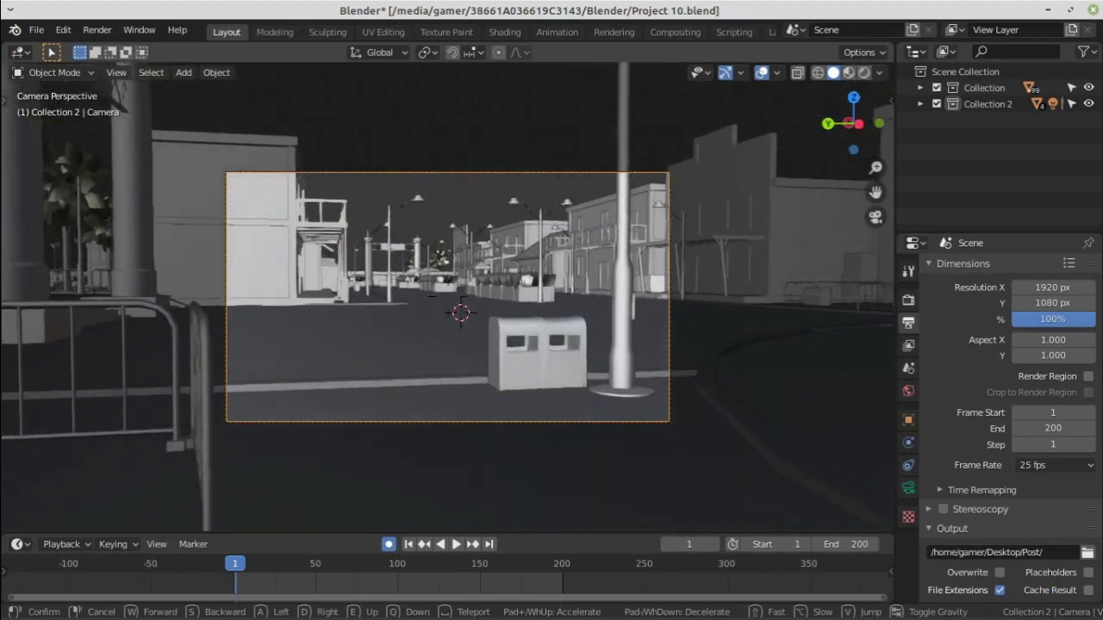
pyautogui.press('Return')
pyautogui.click(394, 564)
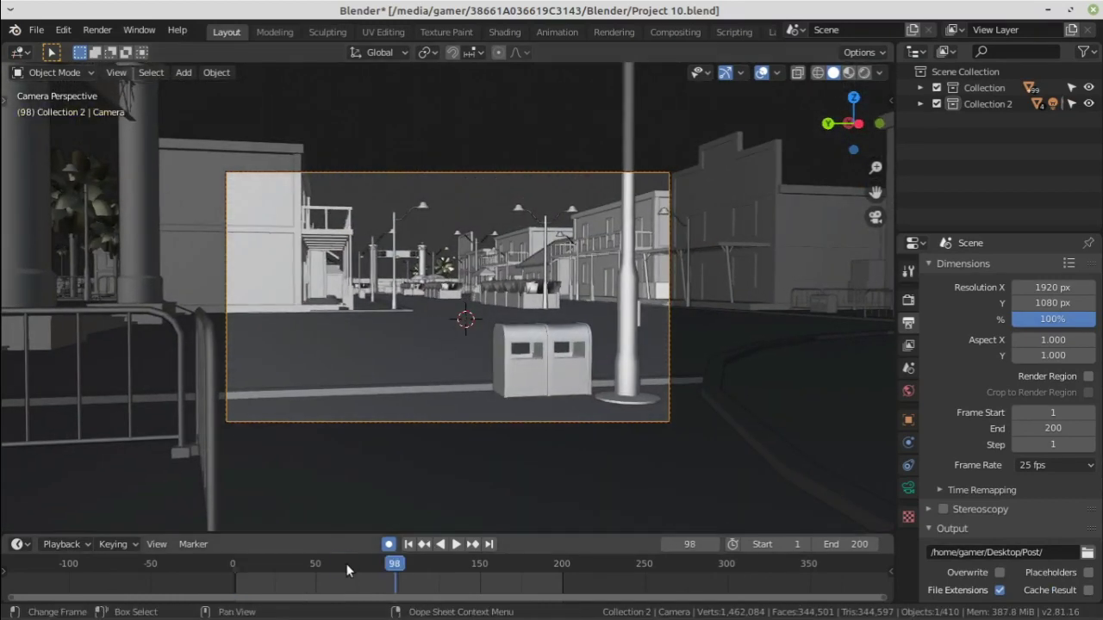
# At frame 98, walk the camera again and key its final pose at frame 100
pyautogui.moveTo(348, 565); pyautogui.dragTo(396, 565)
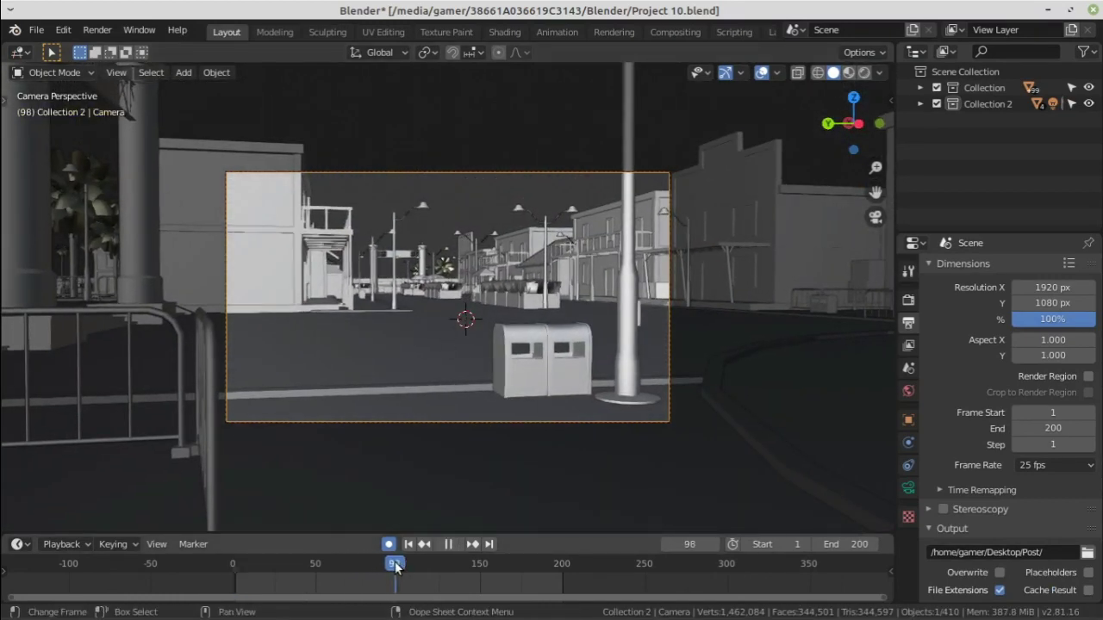
pyautogui.hotkey('shift', '`')
pyautogui.press('w')
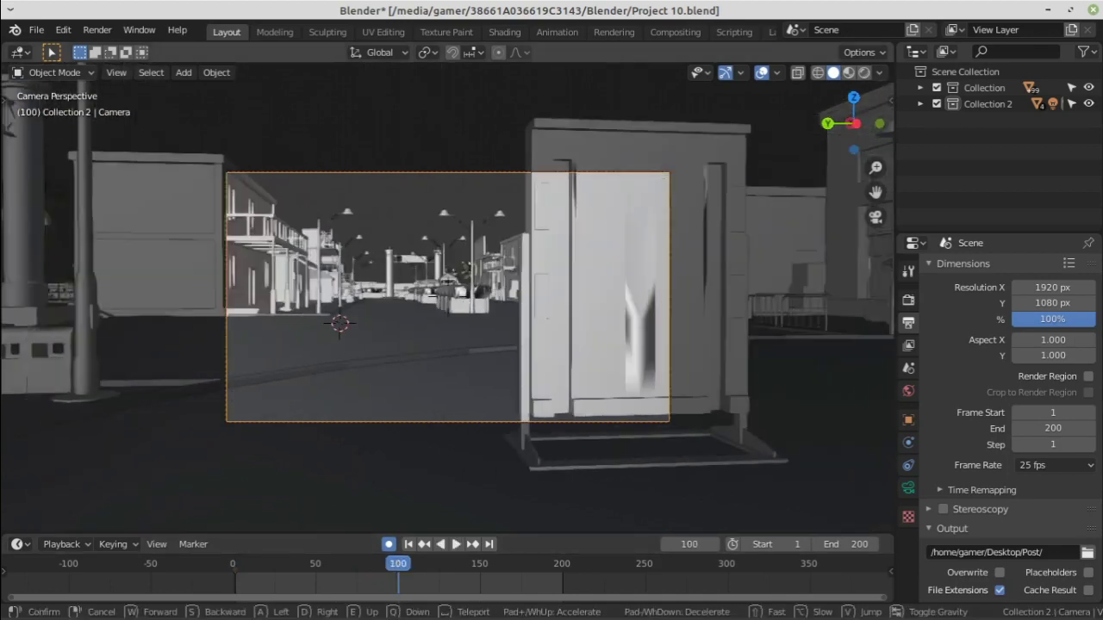
pyautogui.press('s')
pyautogui.press('Return')
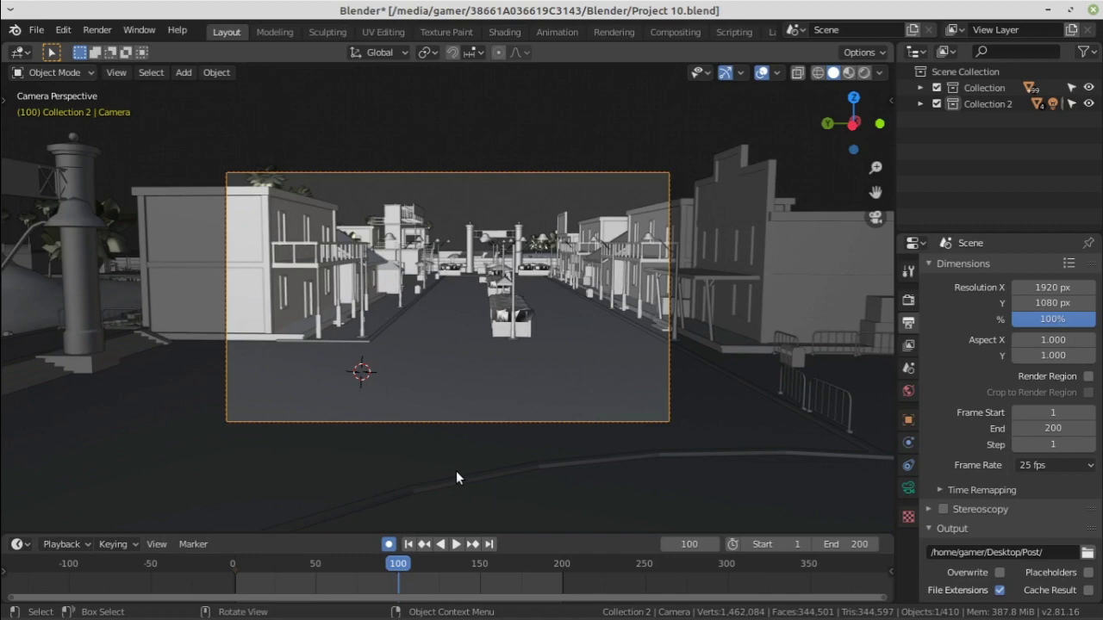
# Play the camera animation from the first frame, pausing once and resuming through frame 131
pyautogui.hotkey('shift', 'Left')
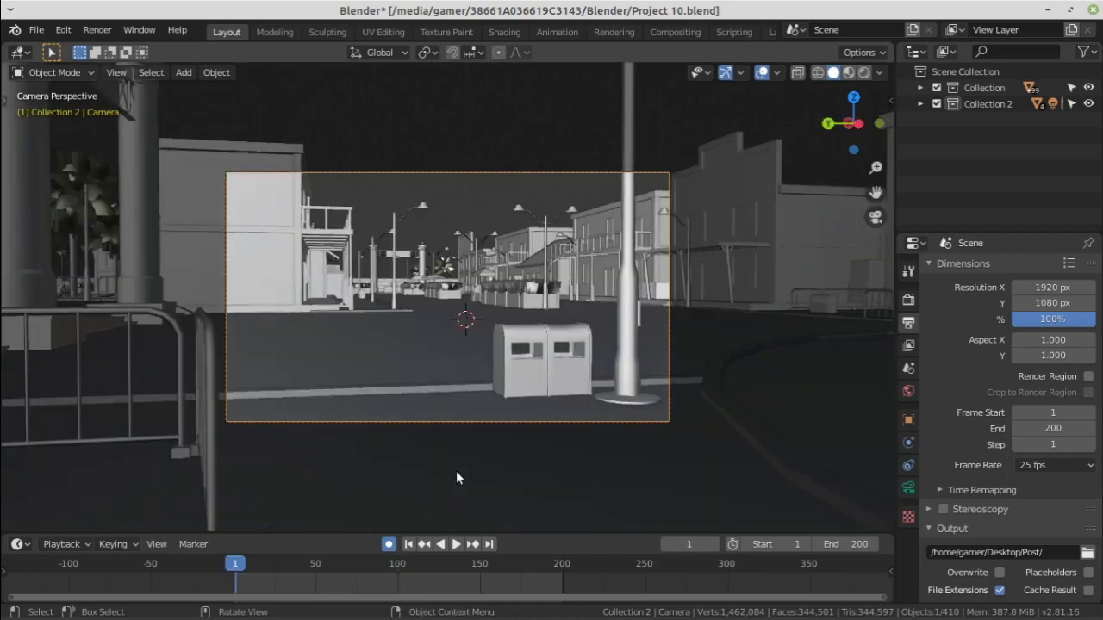
pyautogui.press('space')
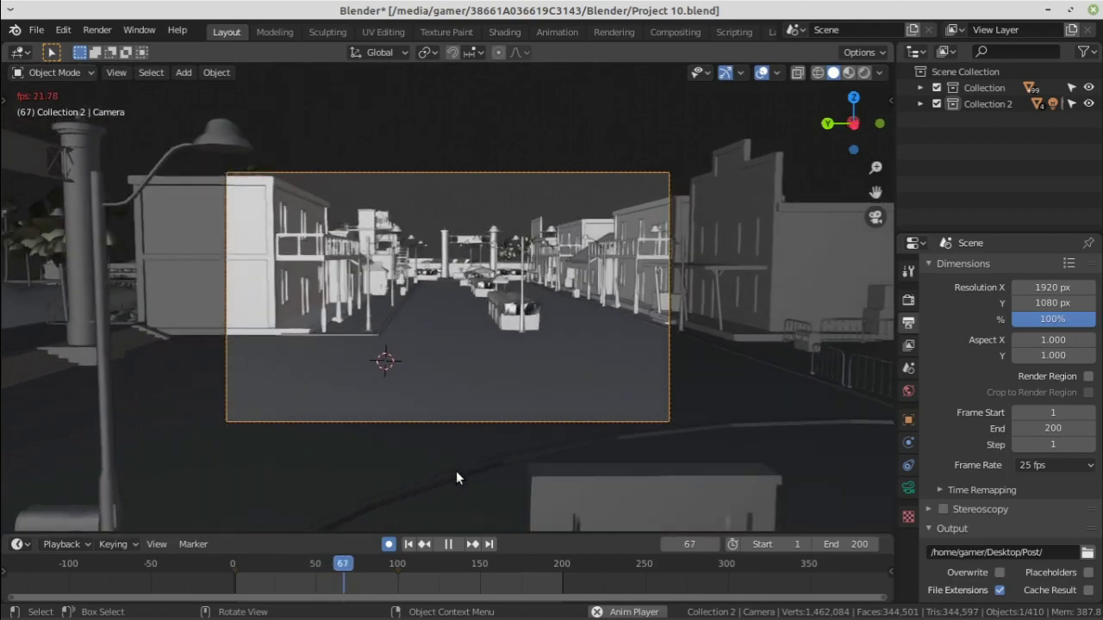
pyautogui.press('space')
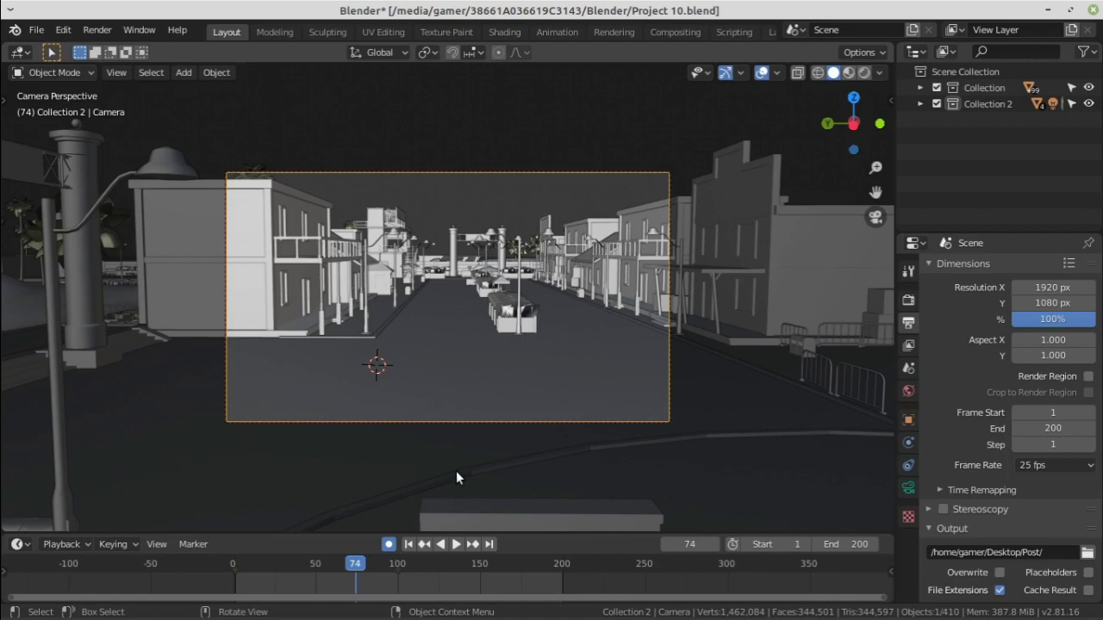
pyautogui.press('space')
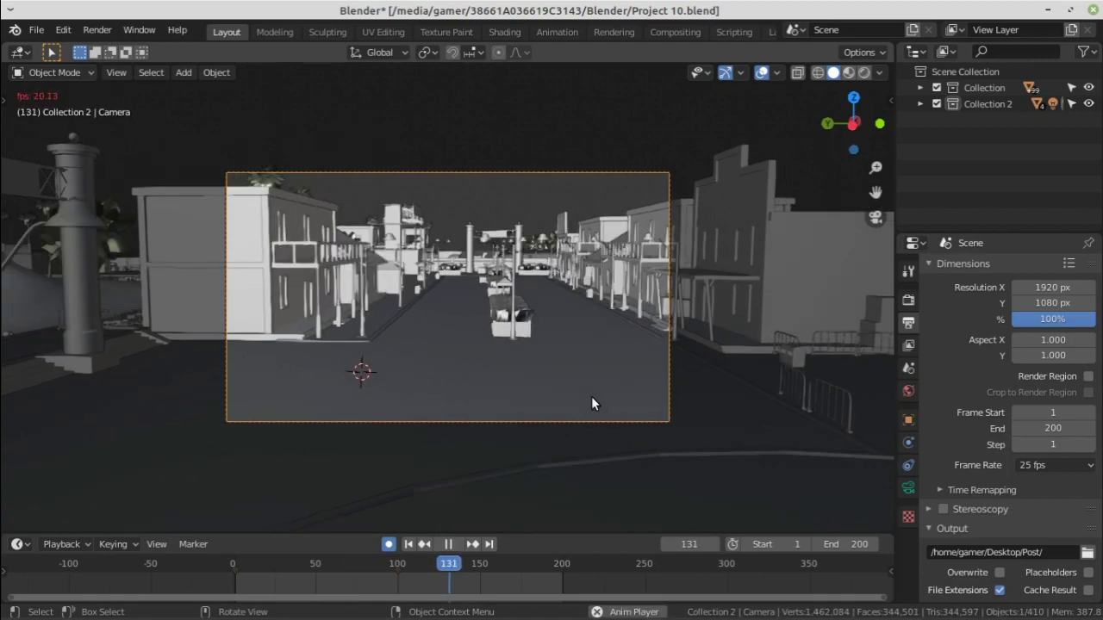